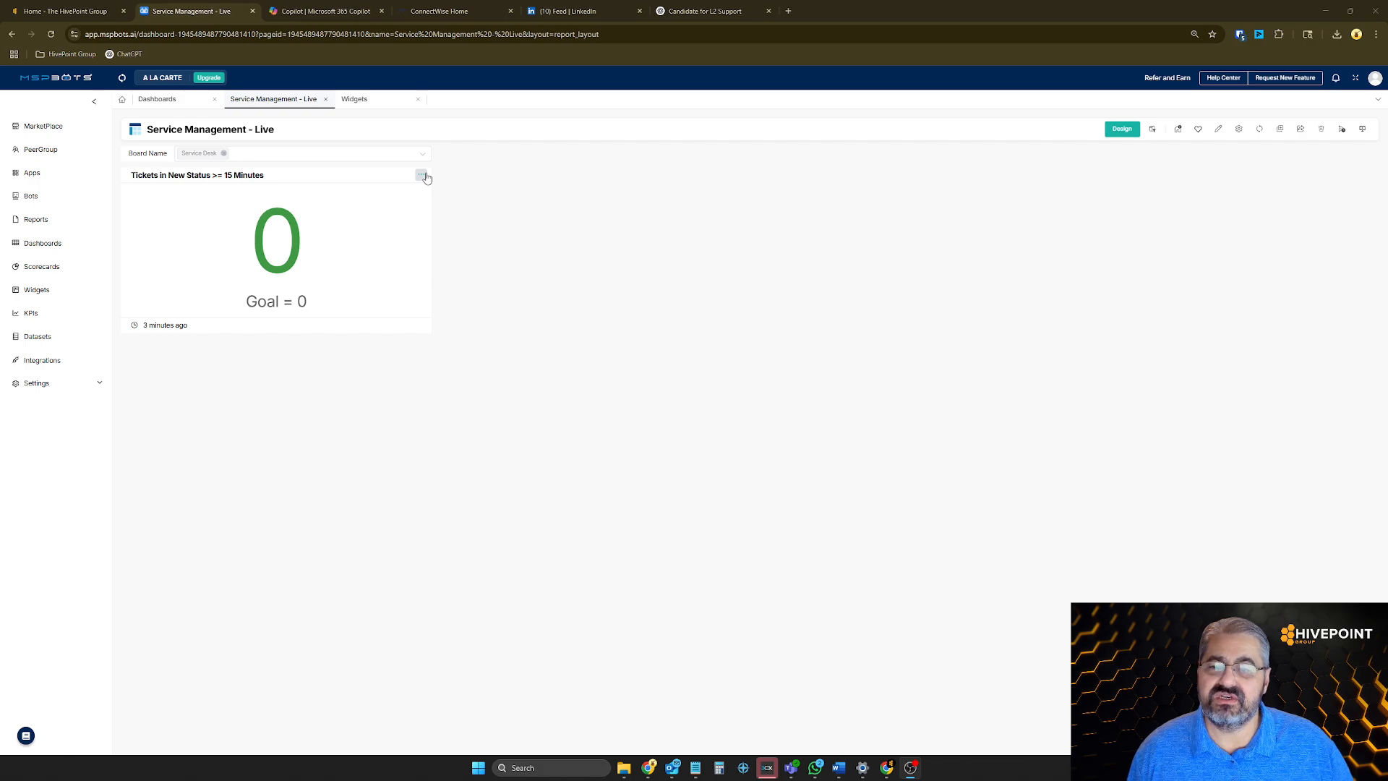
Step: Create a bot from the Tickets in New Status >= 15 Minutes widget, named Alert for Tickets in "New" Status >= 15 Minutes
click(423, 177)
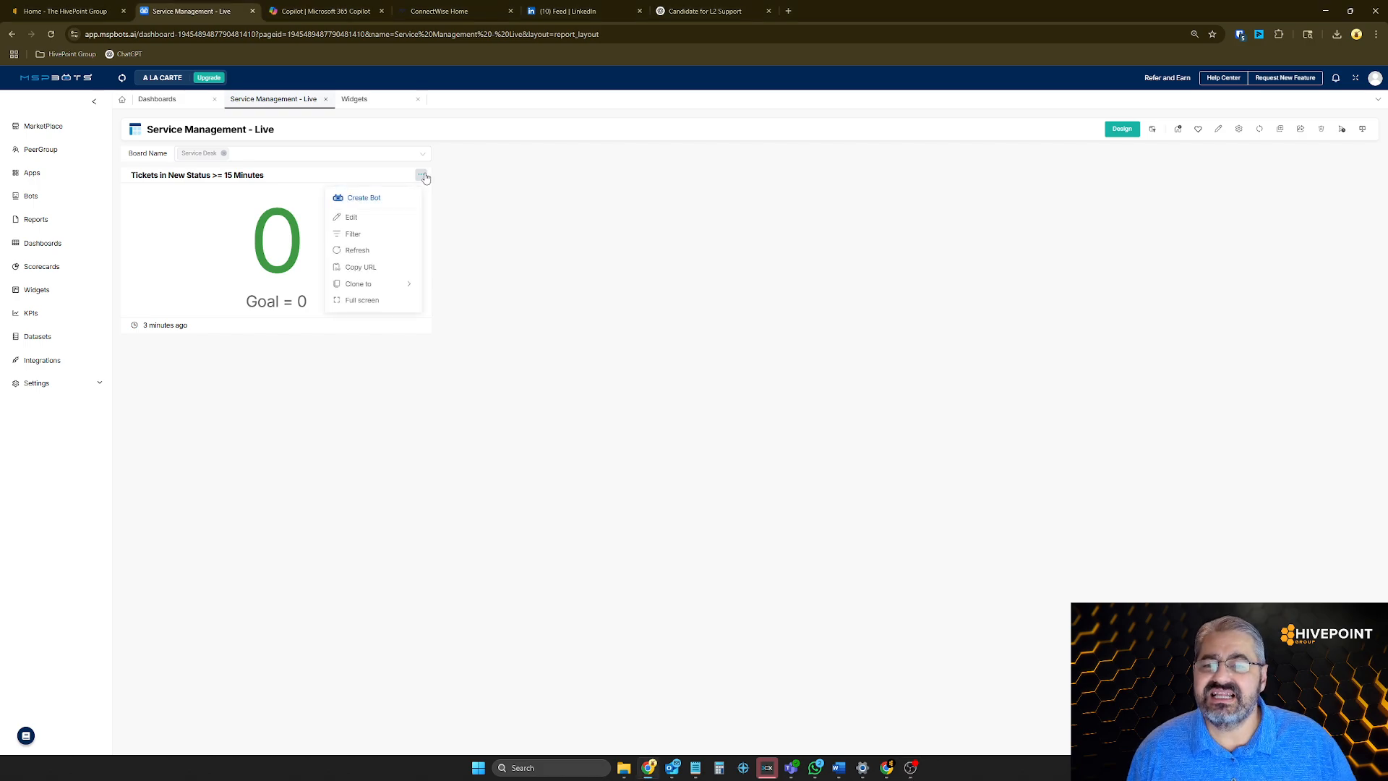
click(350, 202)
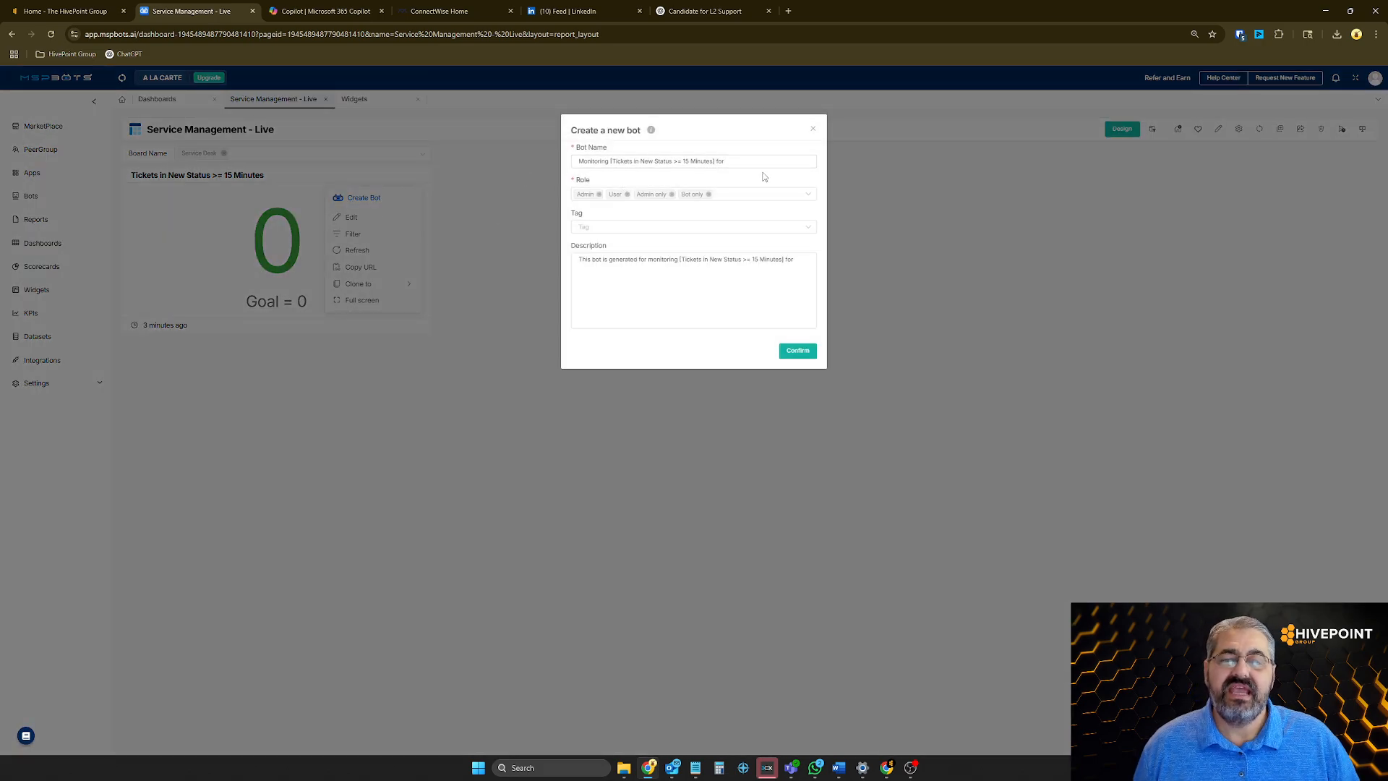
drag(731, 160, 569, 149)
text(Al)
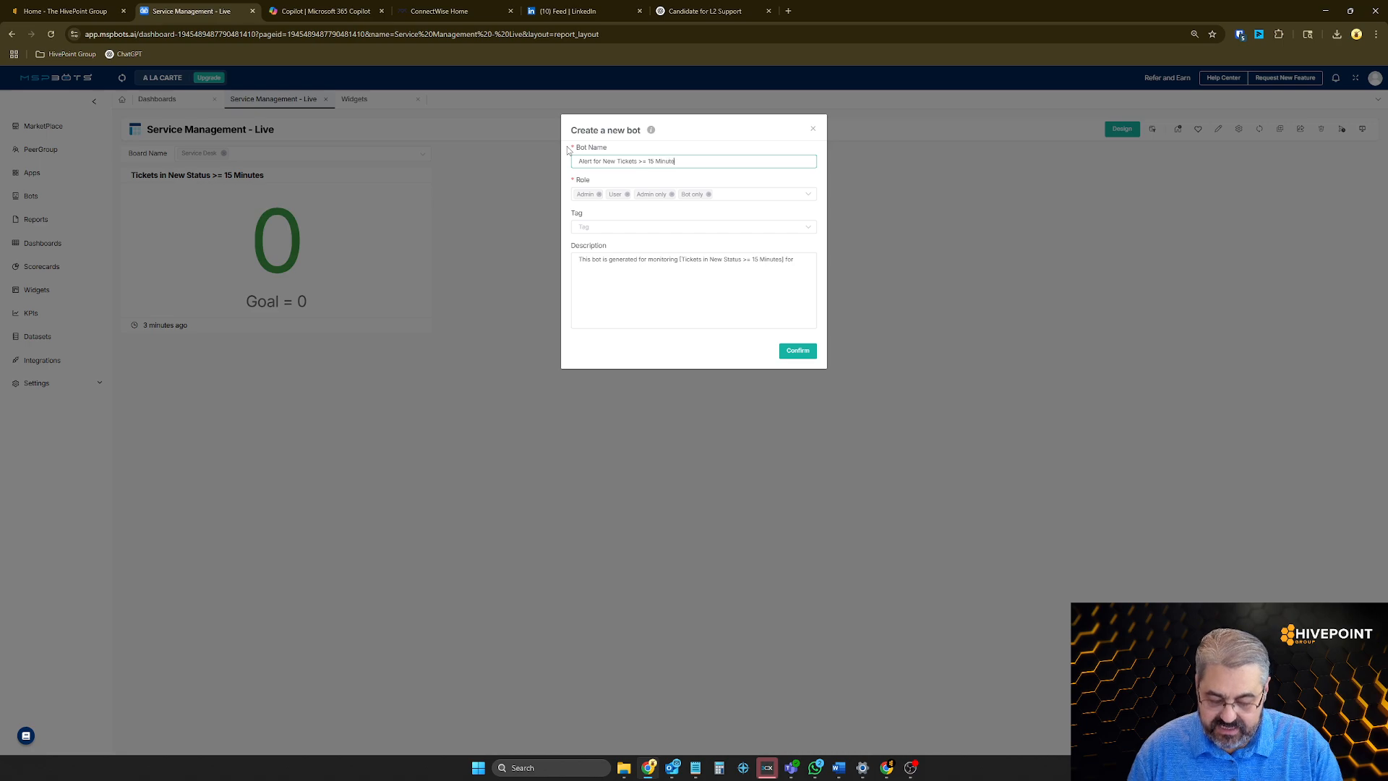
double_click(608, 163)
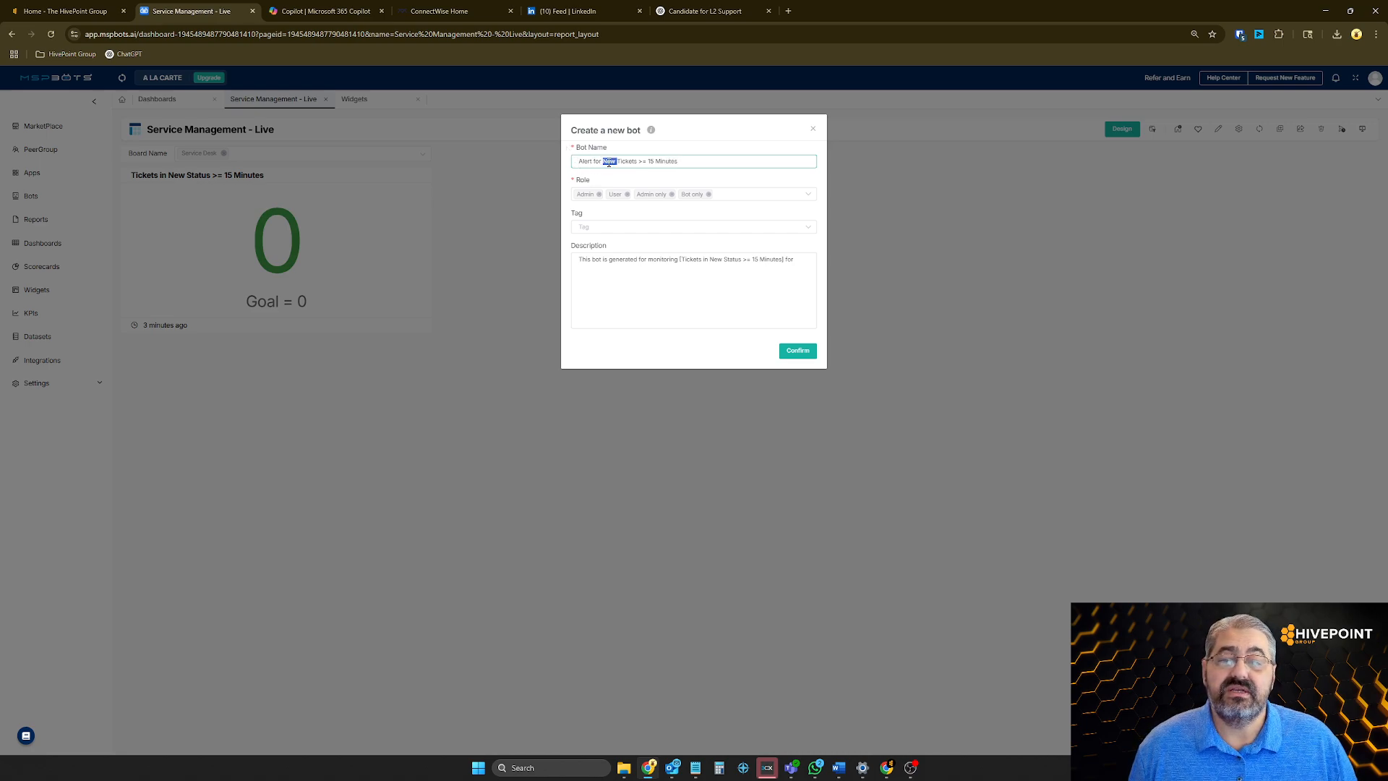
key(BackSpace)
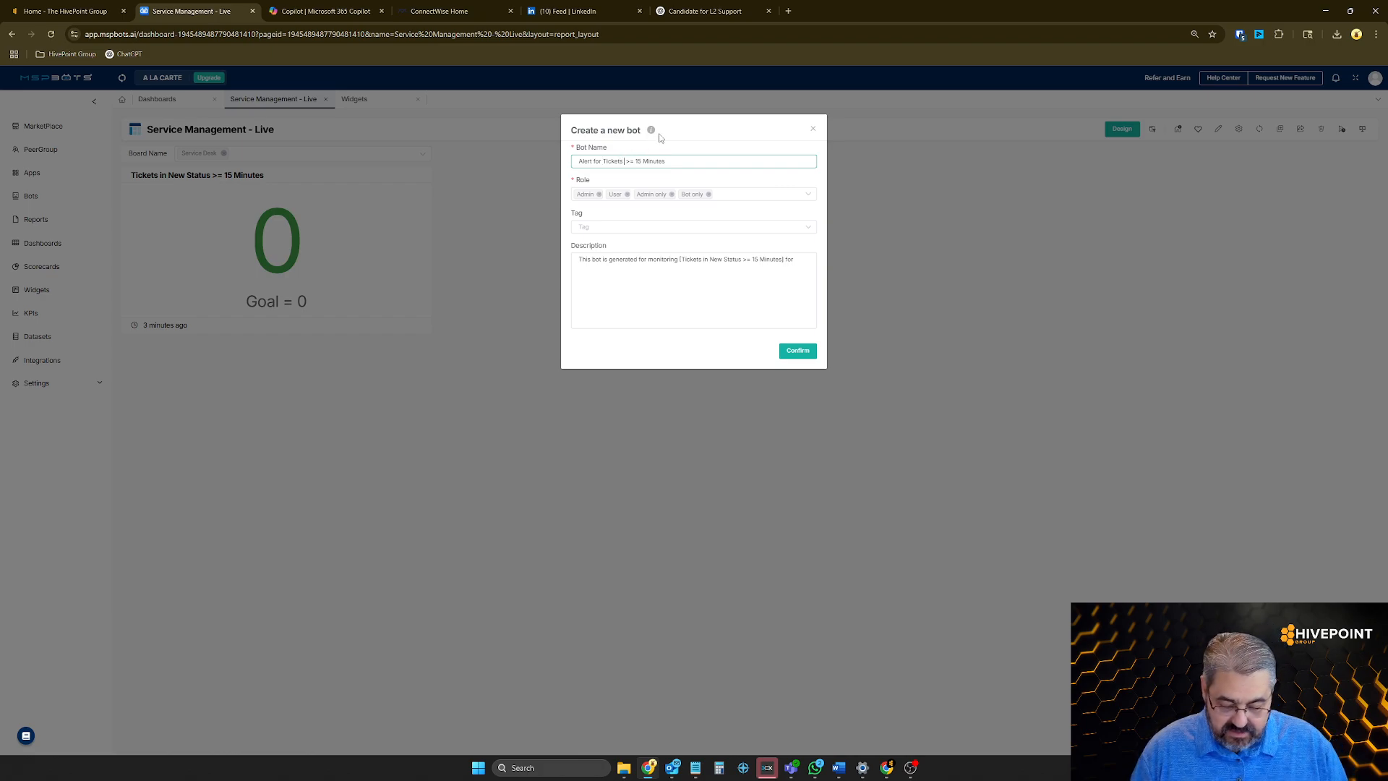
text(in "New )
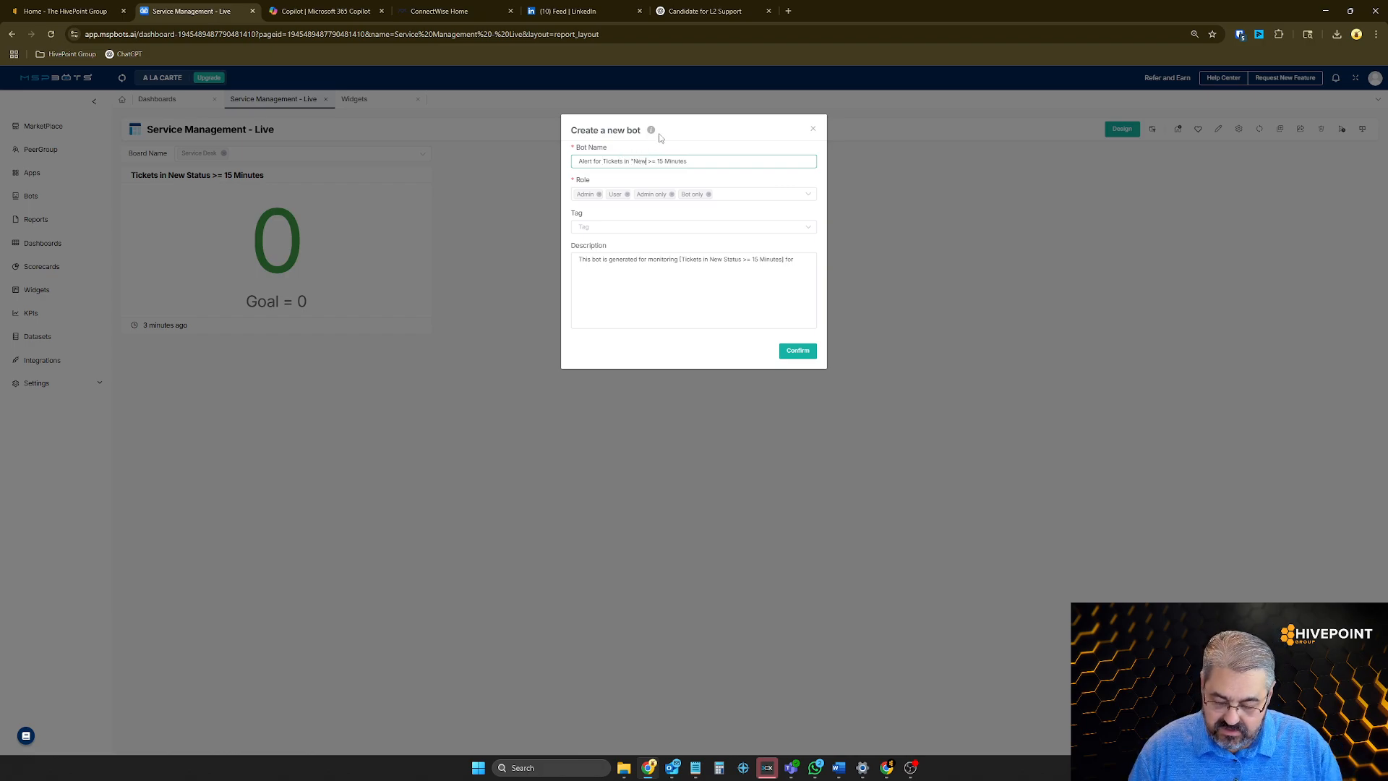
text(" Status)
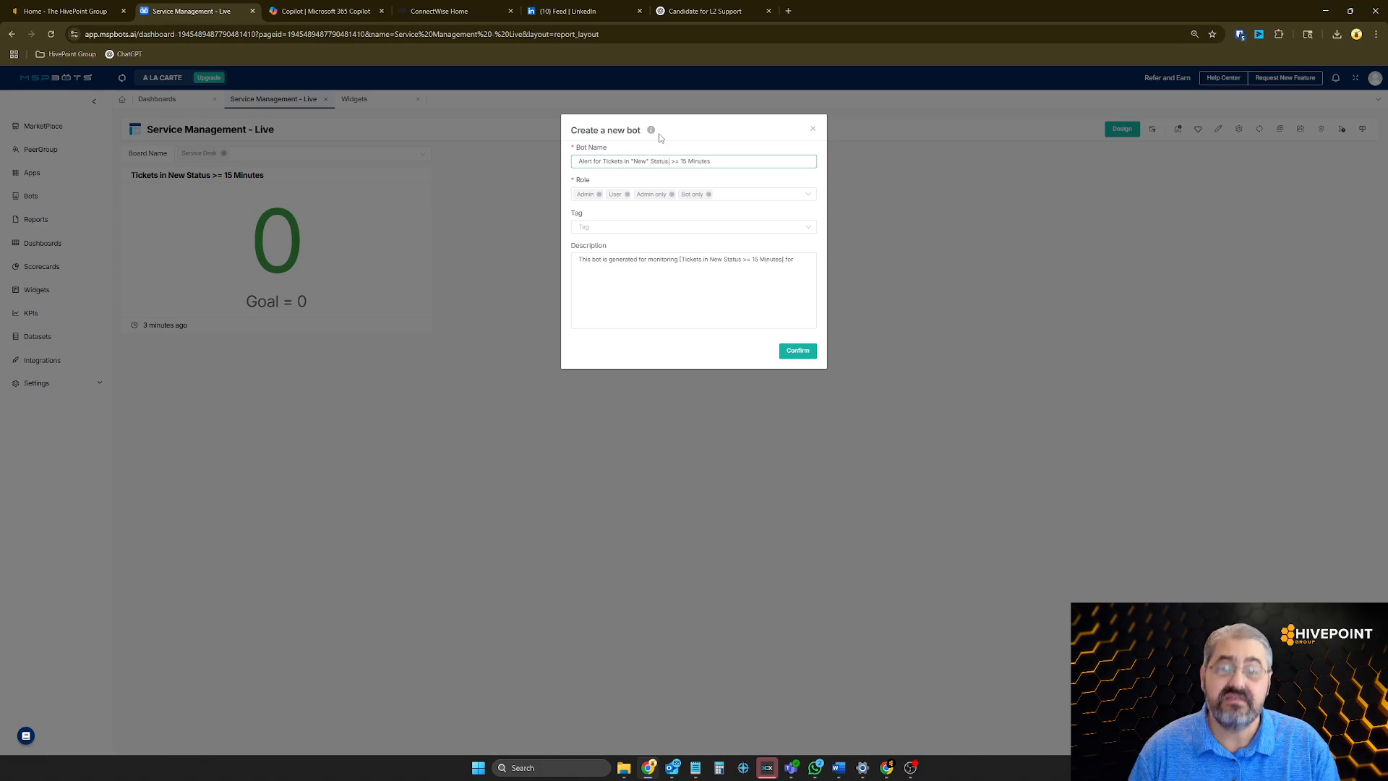
key(BackSpace)
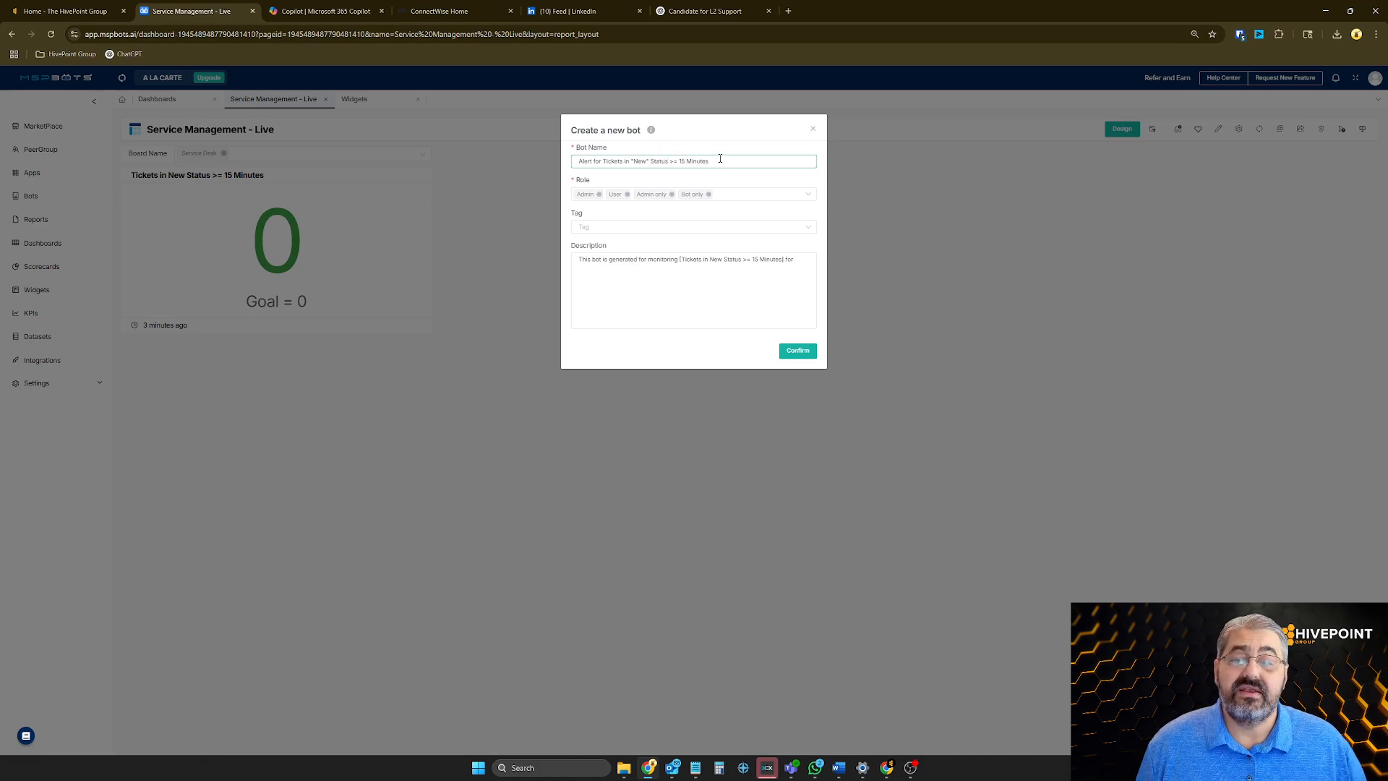
Step: Copy the bot name into the description so it reads This bot is generated Alert for Tickets in "New" Status >= 15 Minutes
key(ctrl+a)
key(ctrl+c)
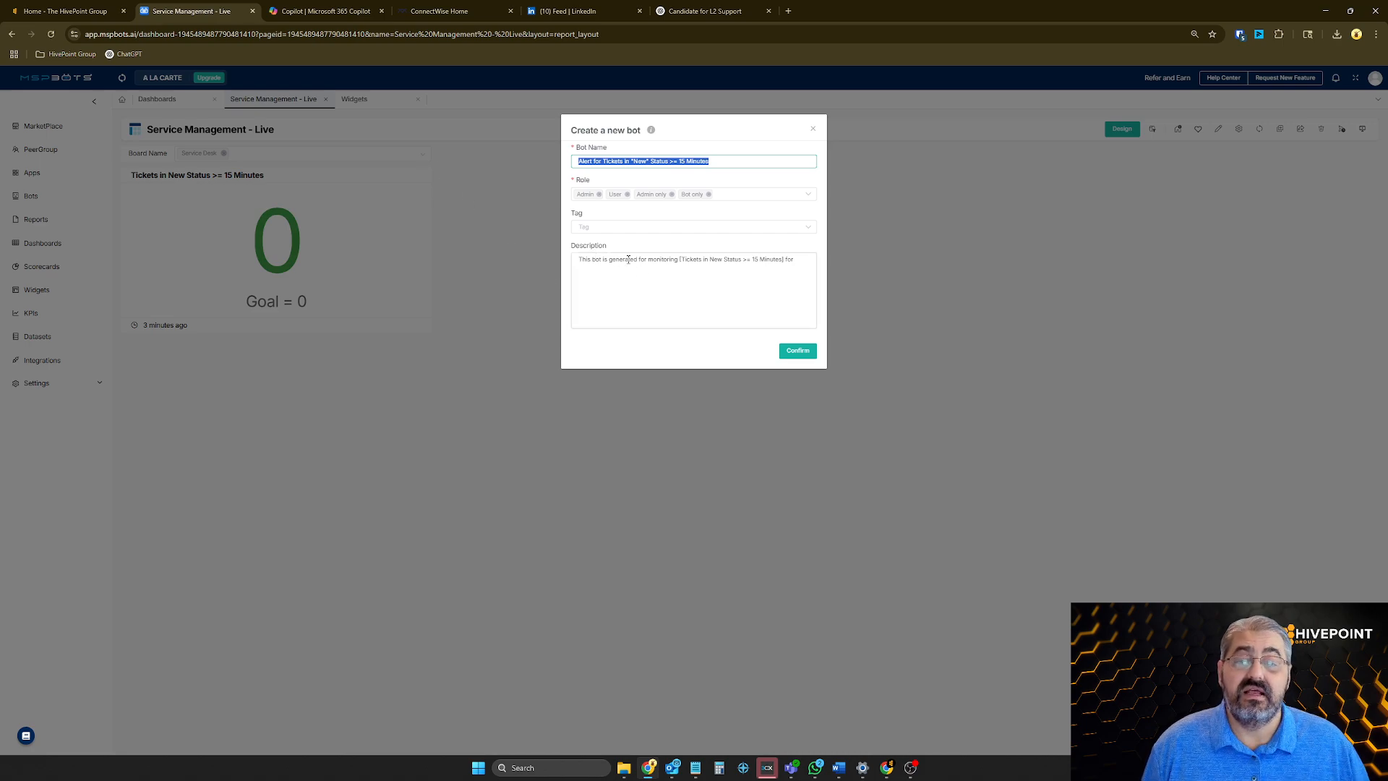
drag(637, 259, 802, 258)
key(ctrl+v)
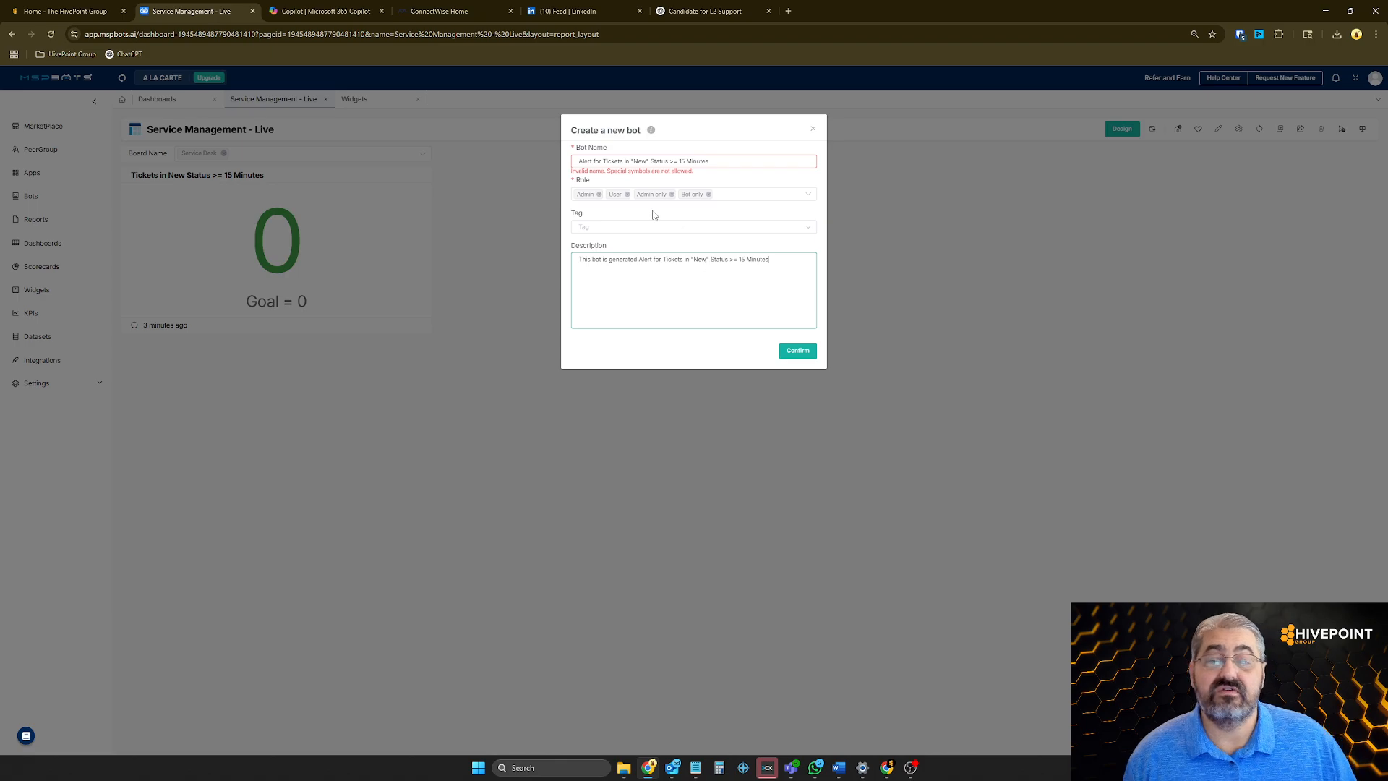
Step: Retype the end of the word Status in the bot name
click(575, 160)
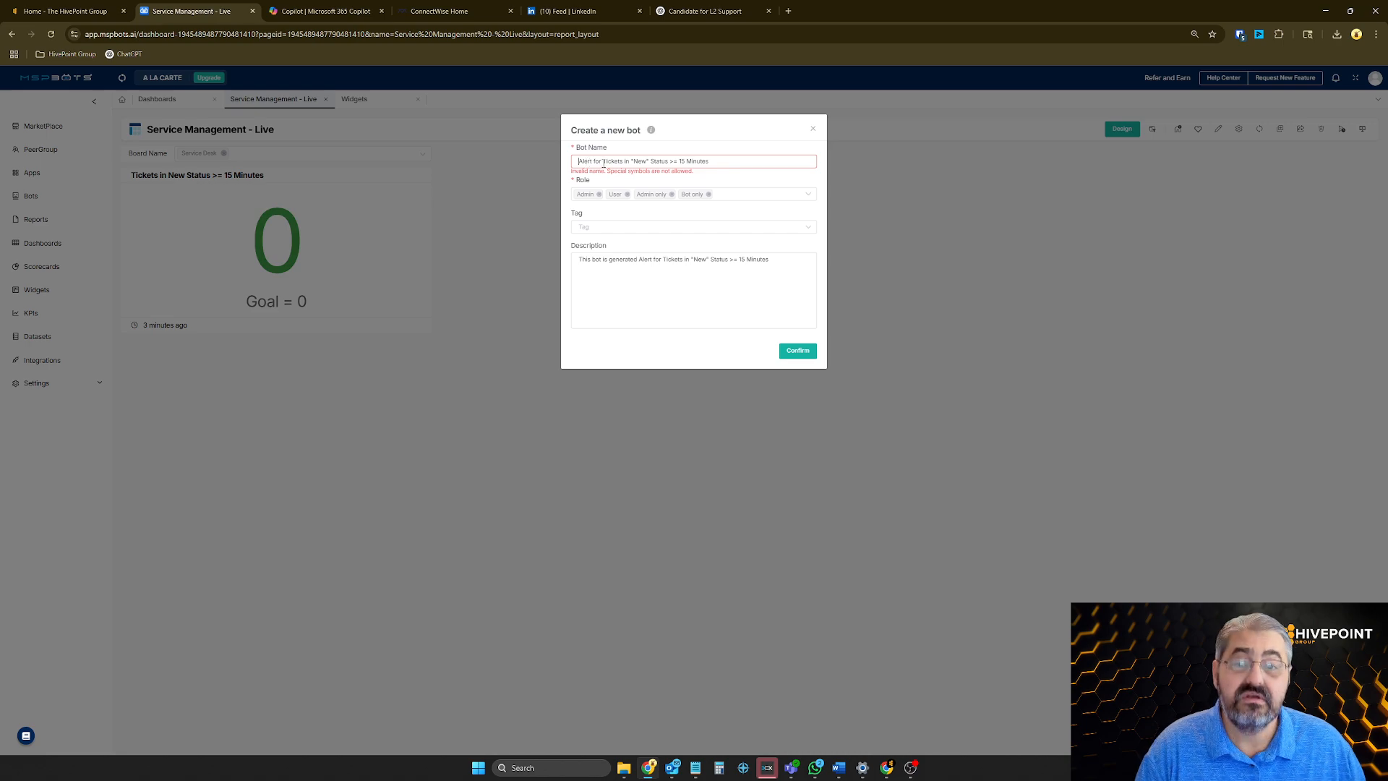
click(669, 161)
key(BackSpace)
key(BackSpace)
key(BackSpace)
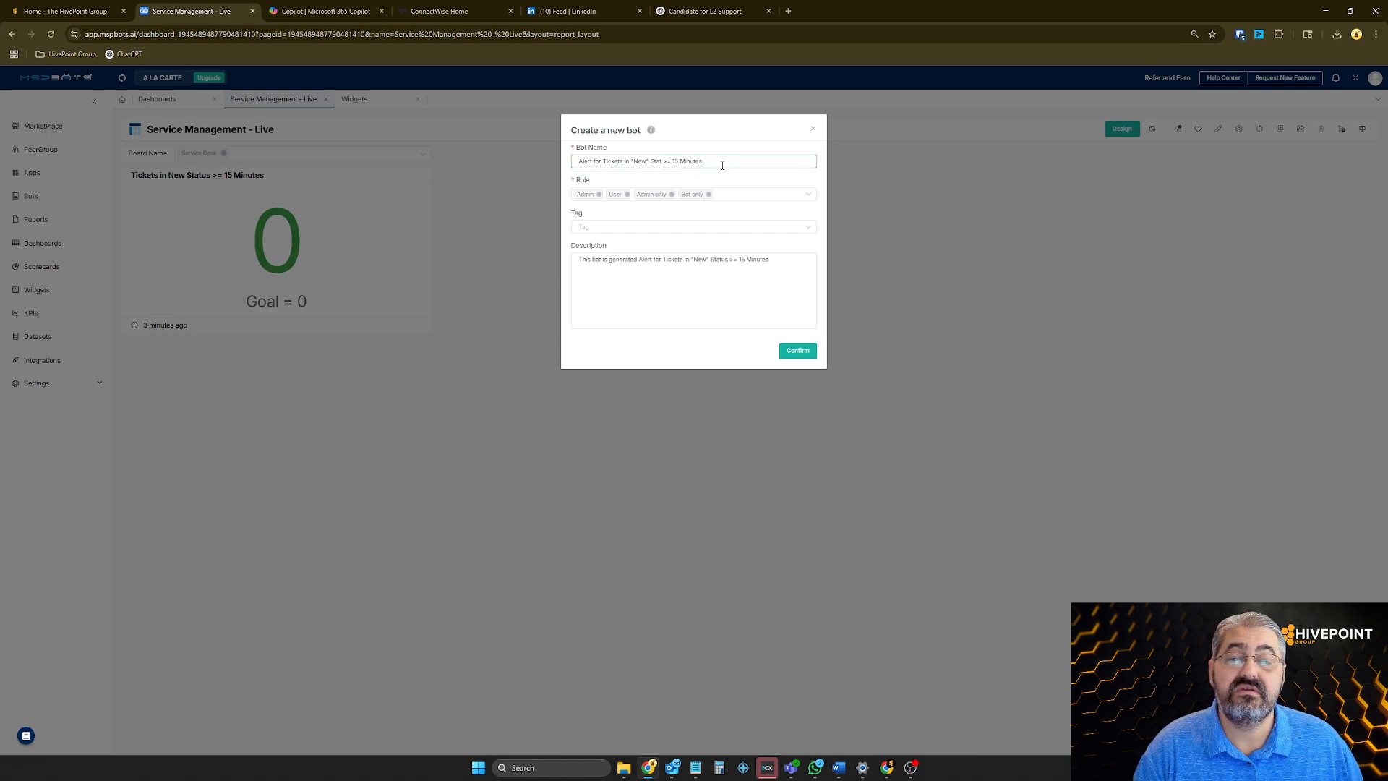
text(tus)
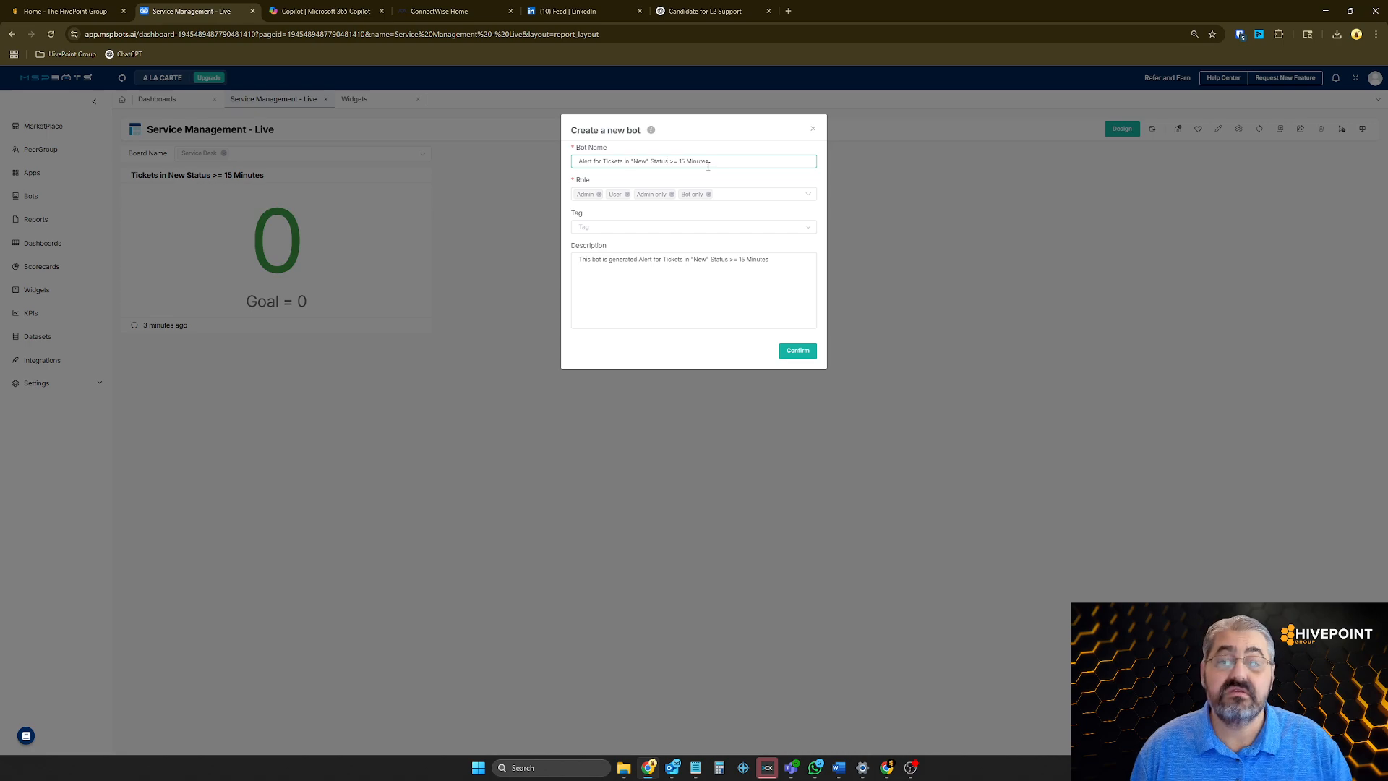
click(704, 305)
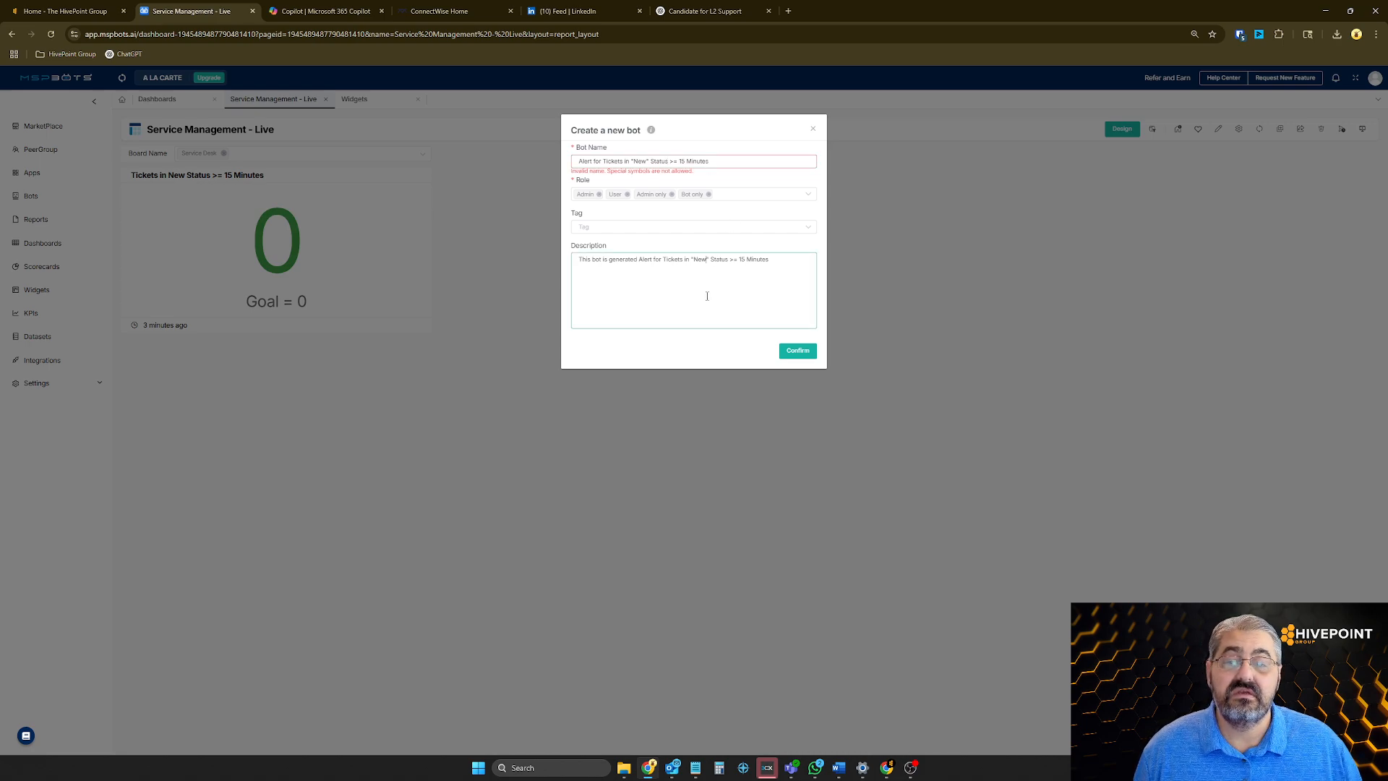
Step: Replace the >= symbols in the bot name with the word Over
click(680, 161)
key(BackSpace)
key(BackSpace)
key(BackSpace)
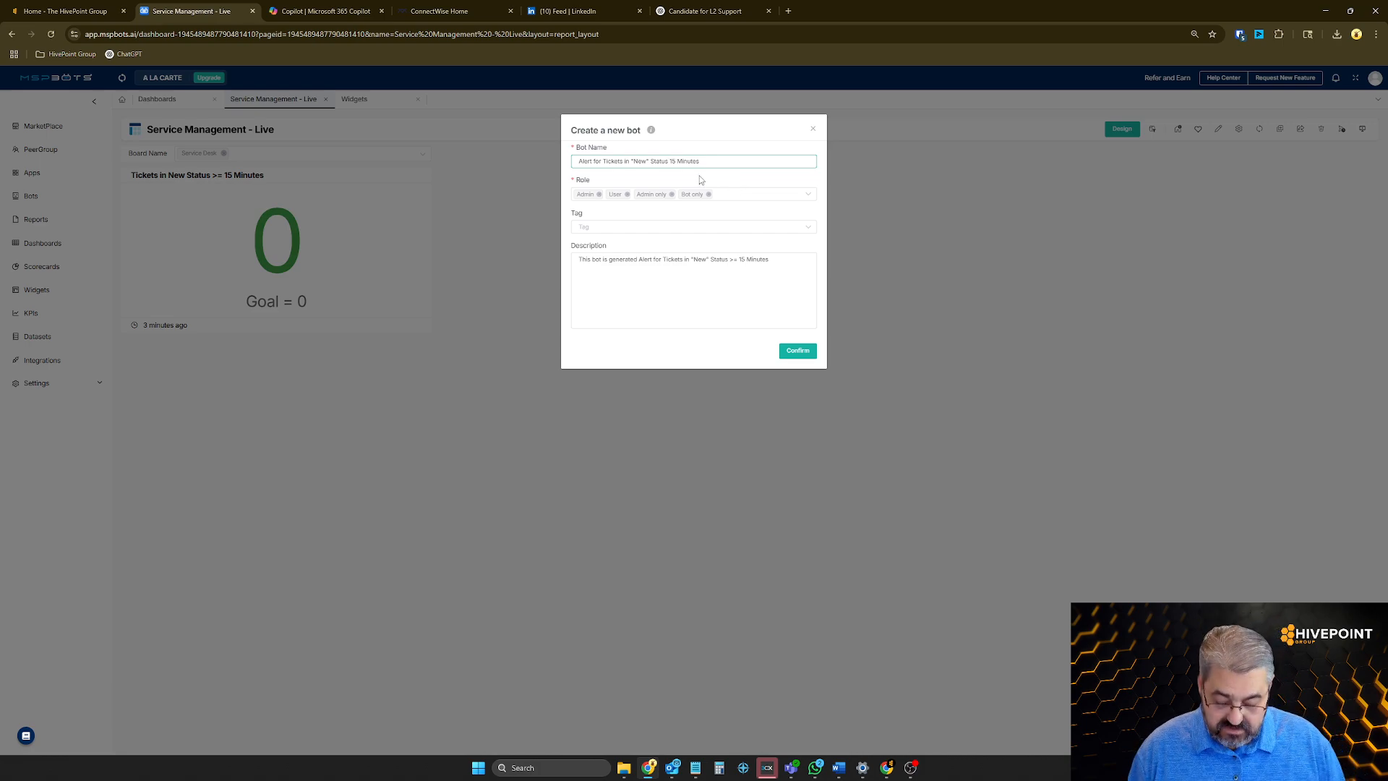
text(Over)
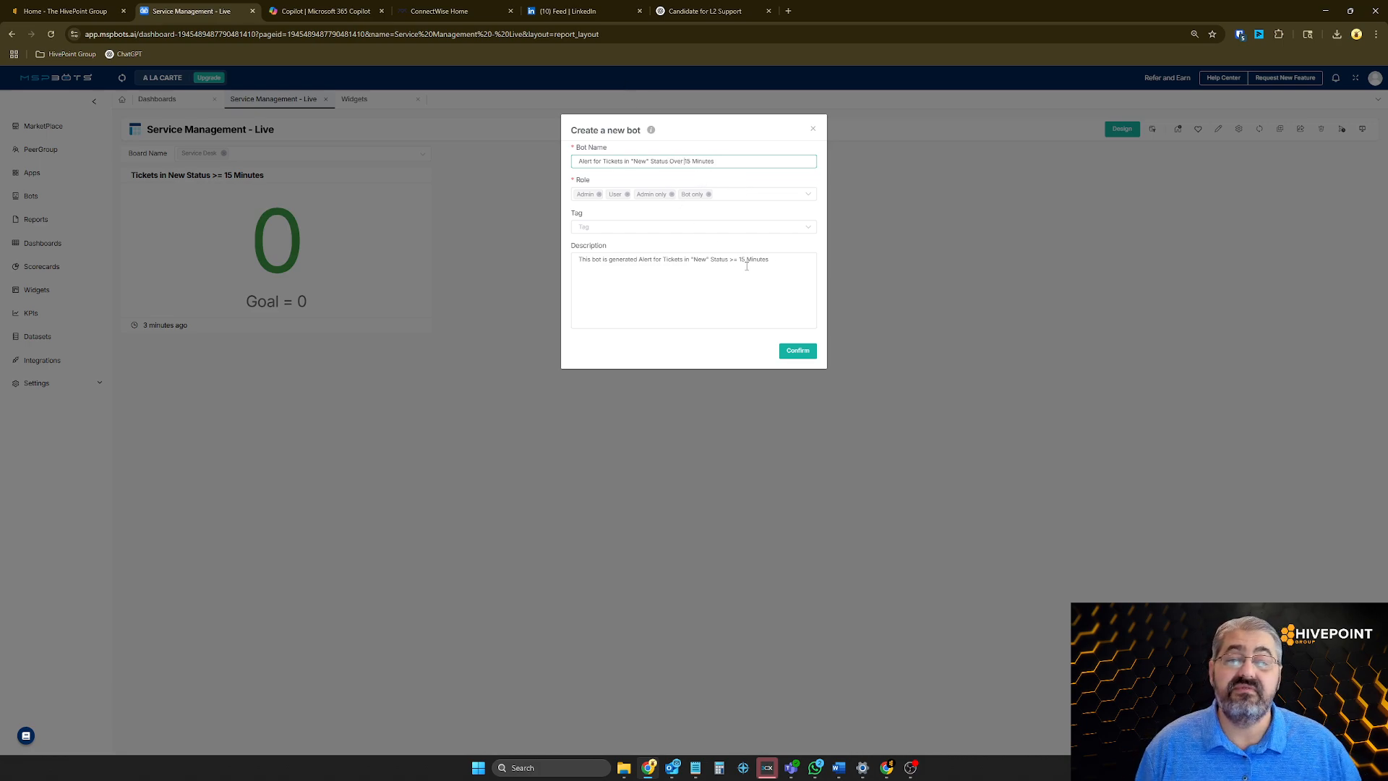
Step: Tag the new bot with Live Data and Service Management
click(630, 227)
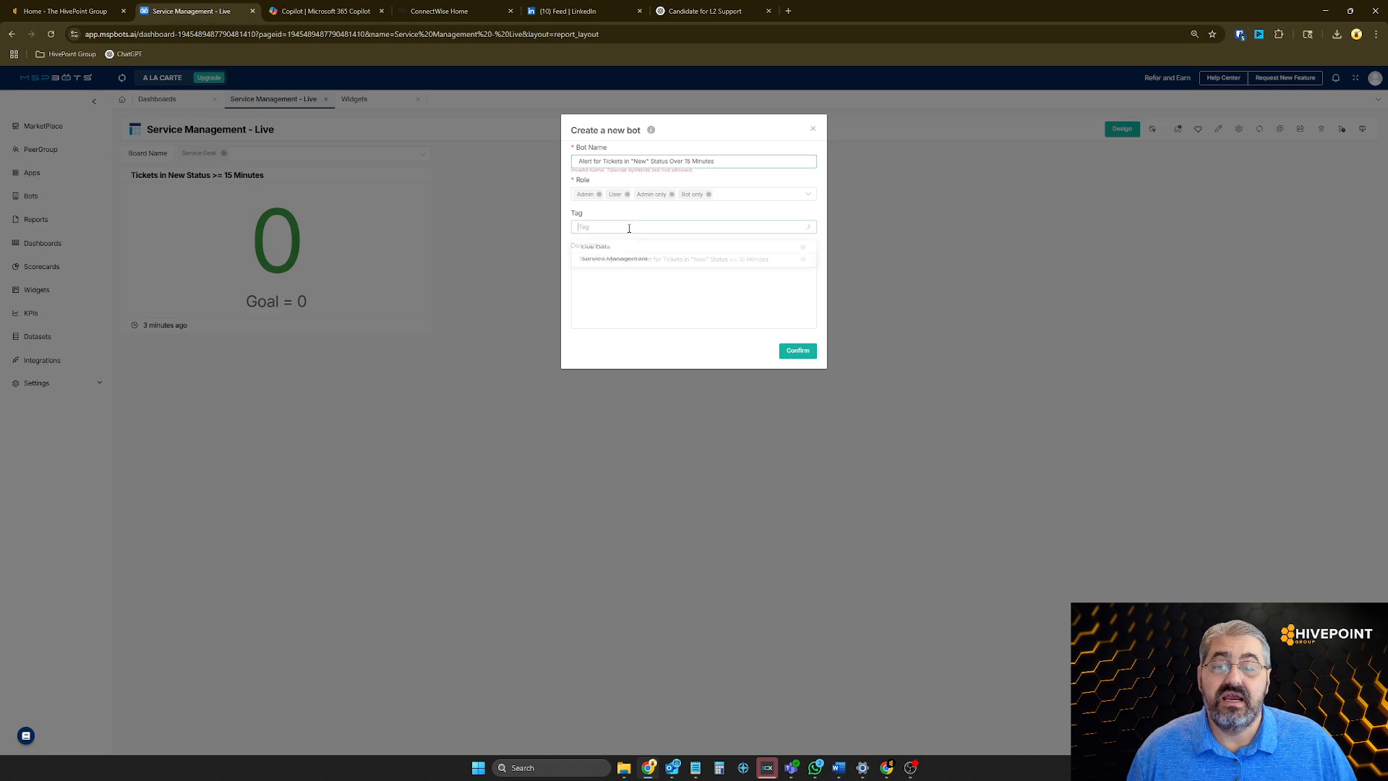
click(597, 251)
click(619, 228)
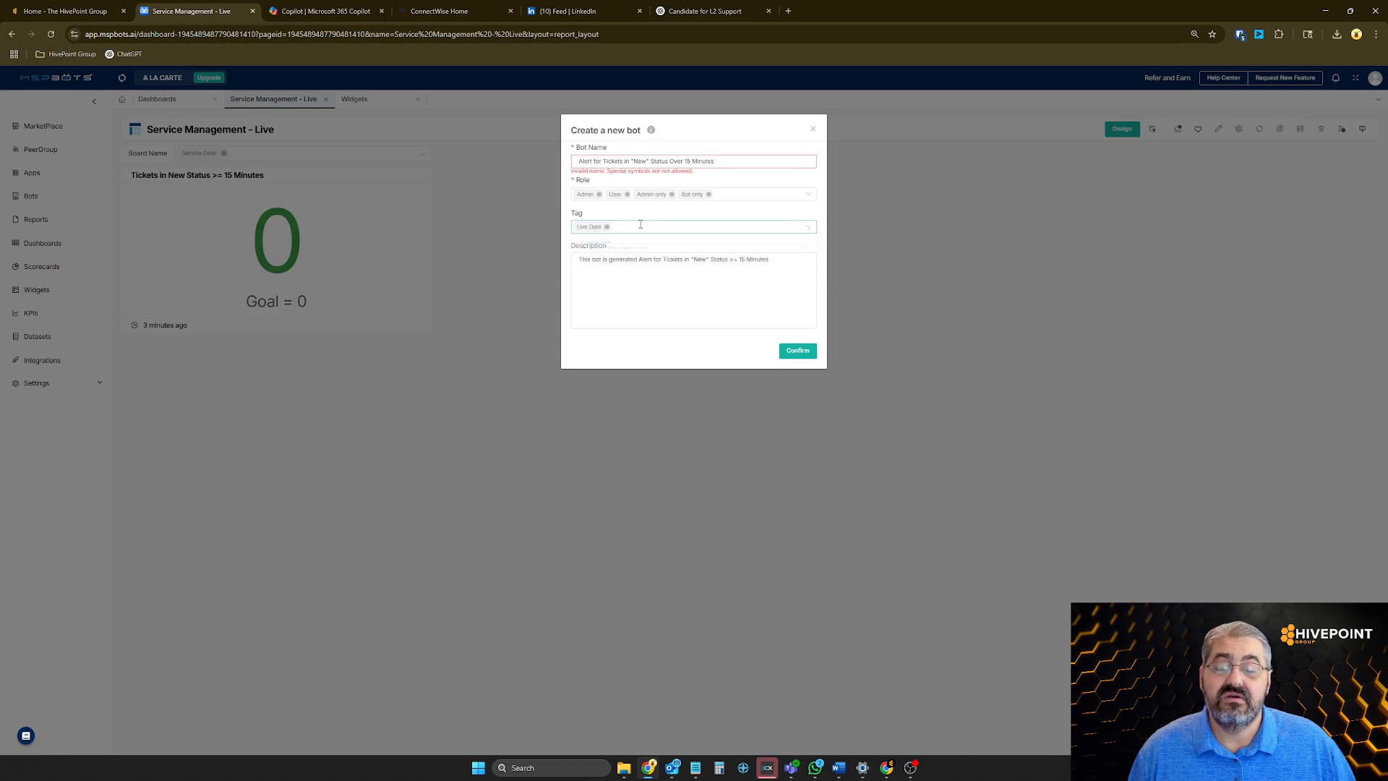
click(635, 233)
click(628, 267)
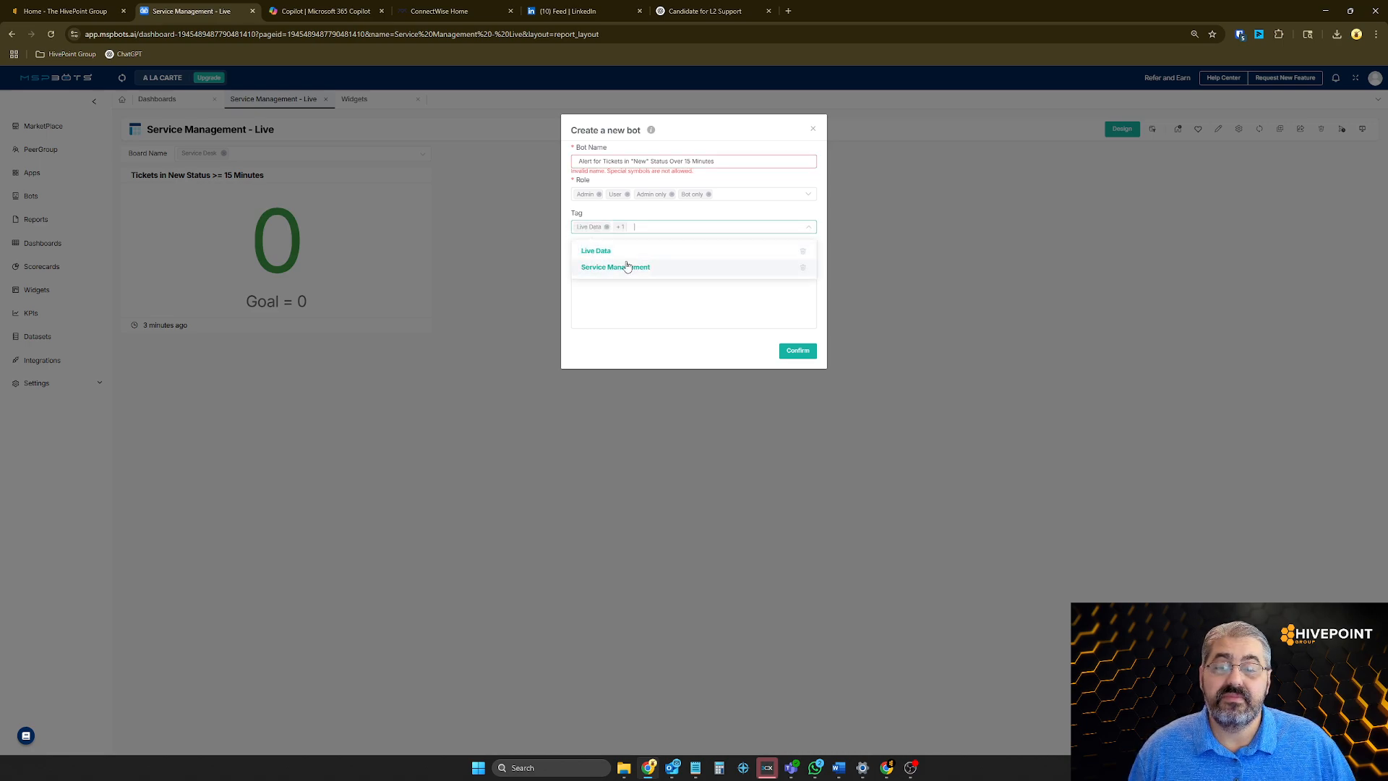
Step: Remove the quotation marks around New in the bot name and confirm the bot's creation
click(650, 160)
key(BackSpace)
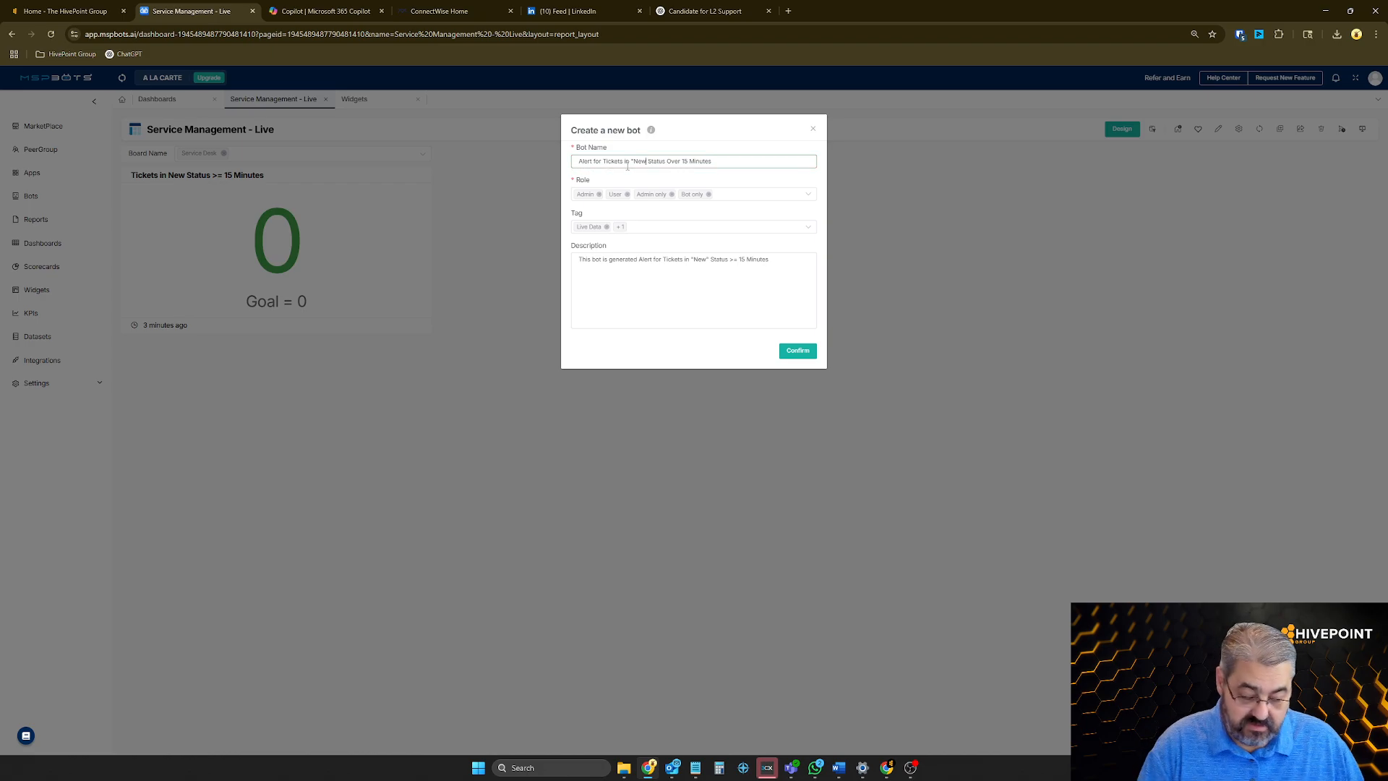
click(635, 162)
key(BackSpace)
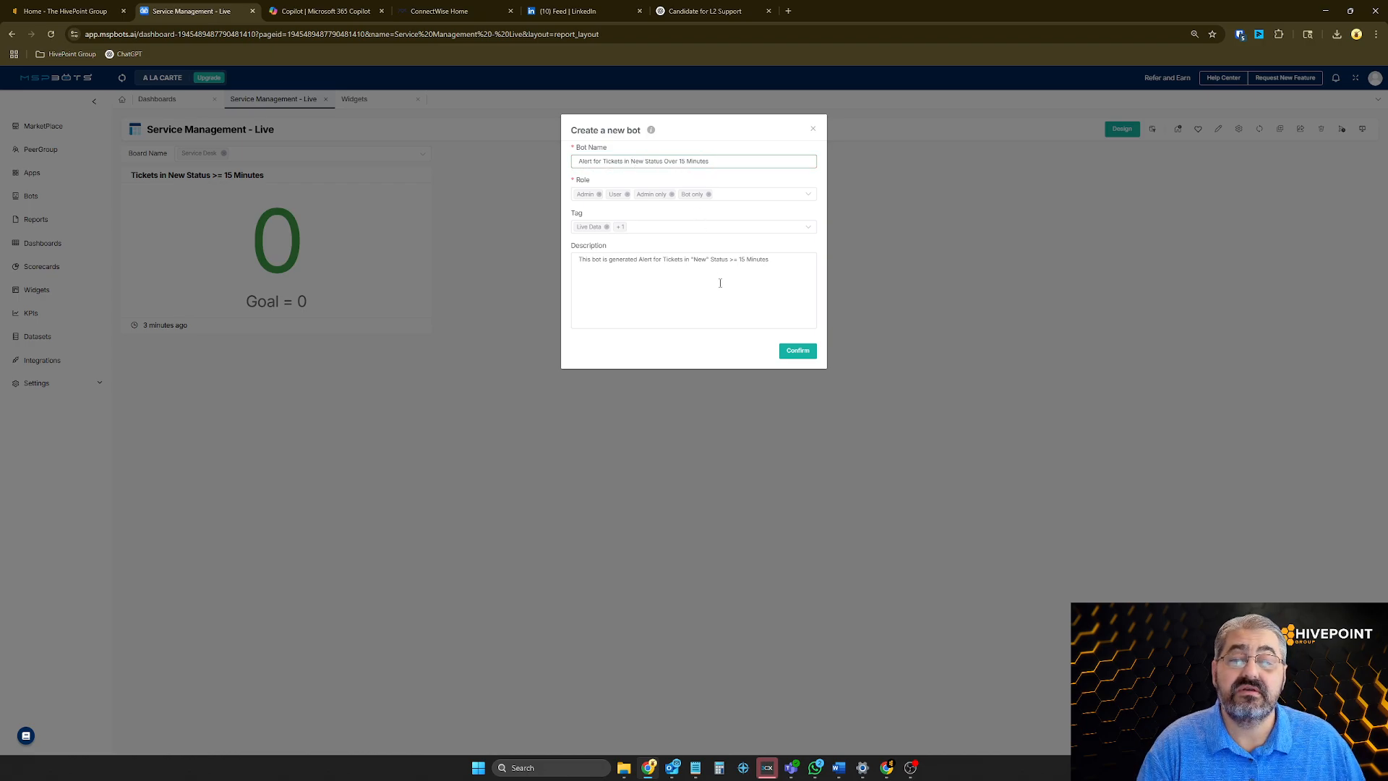
click(730, 308)
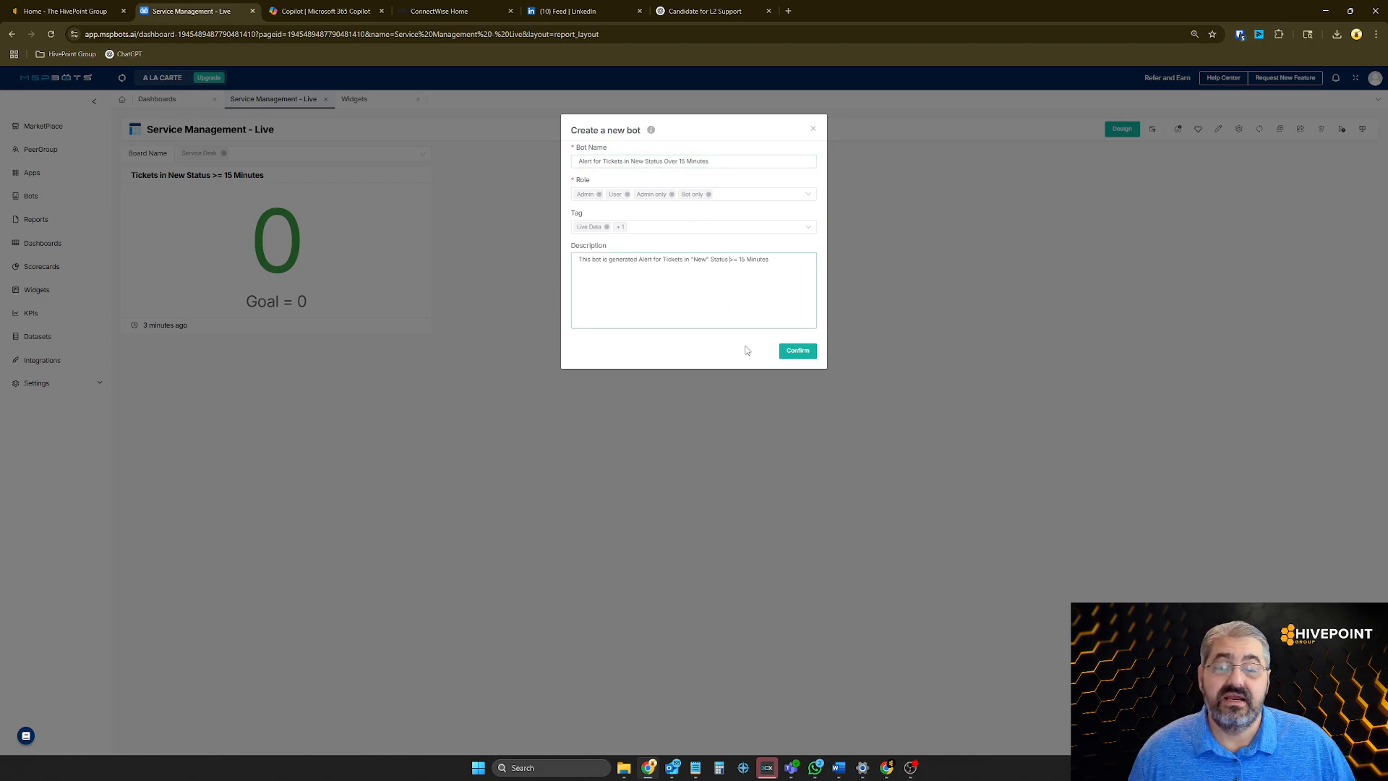
click(795, 353)
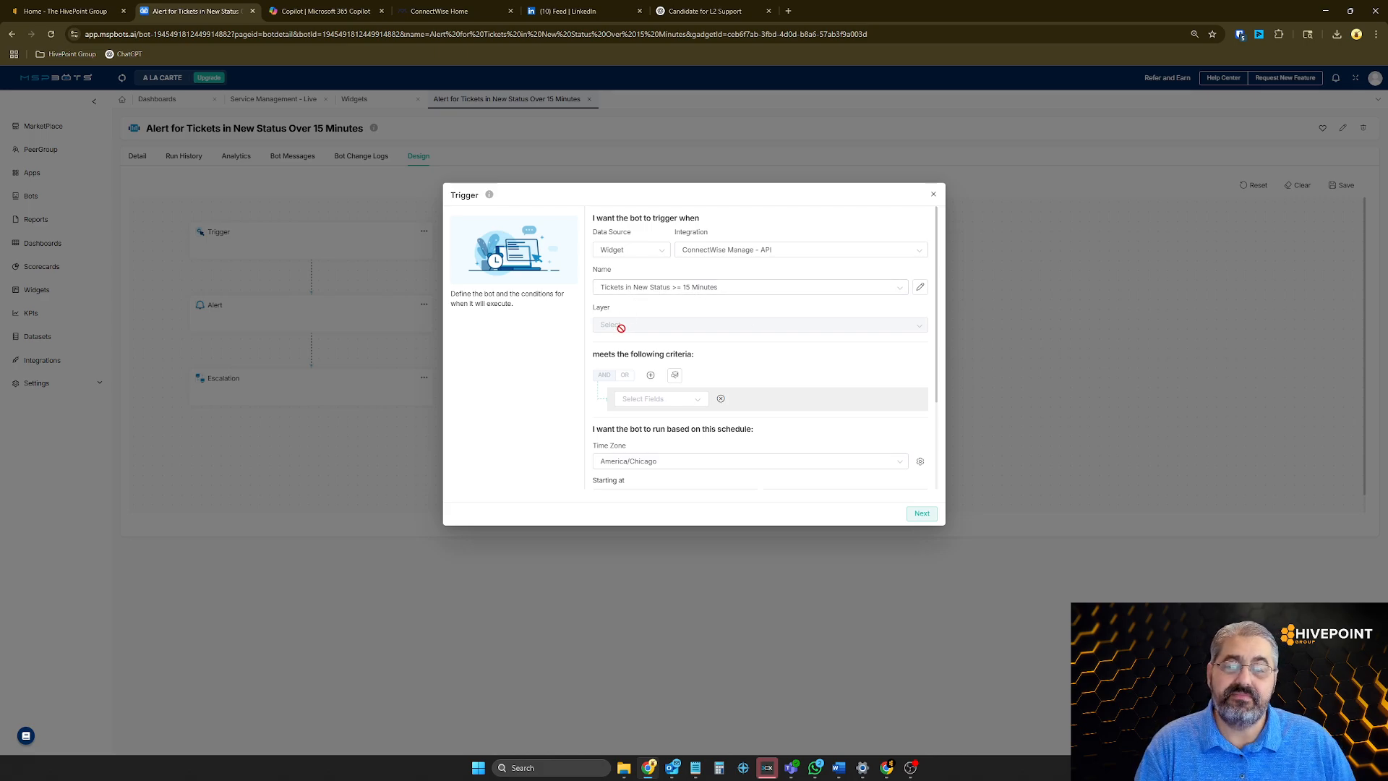
scroll(654, 369, down, 1)
click(650, 320)
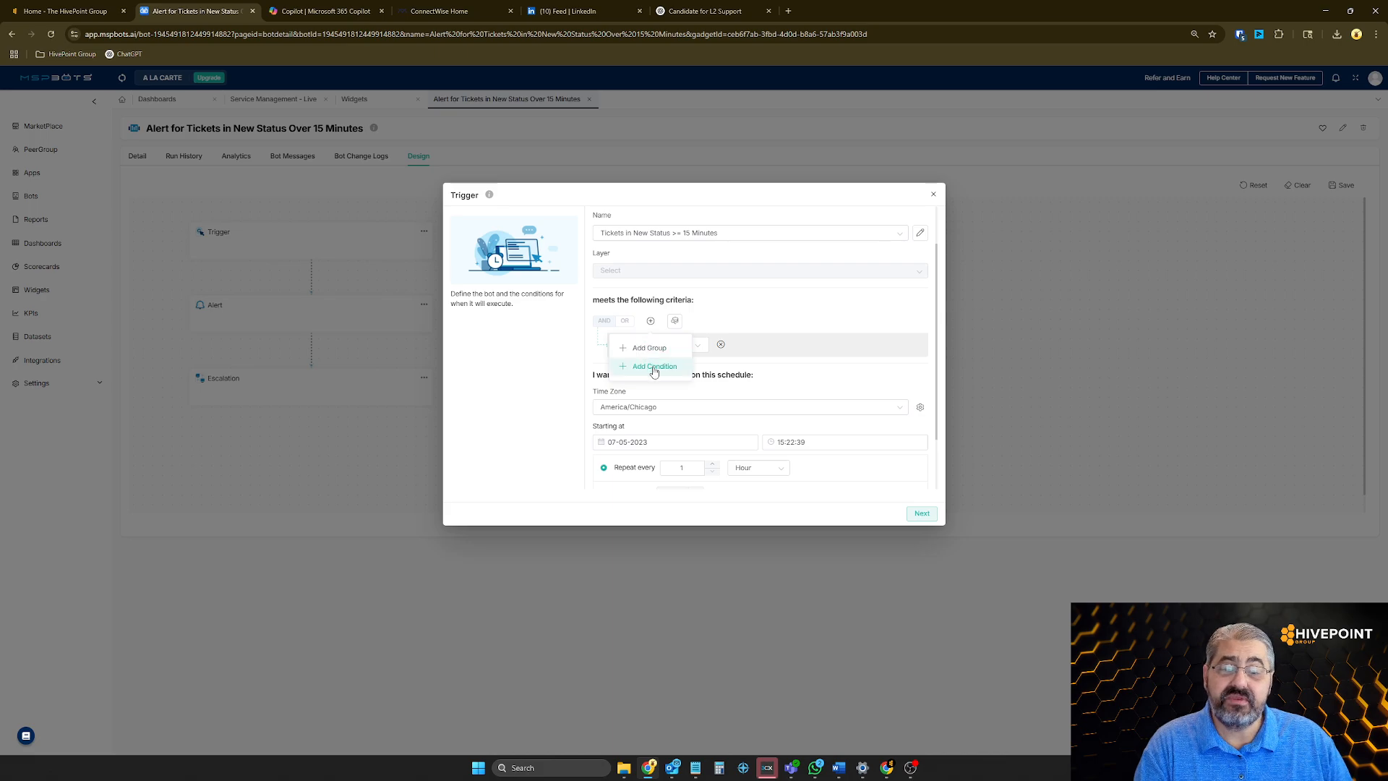
click(651, 366)
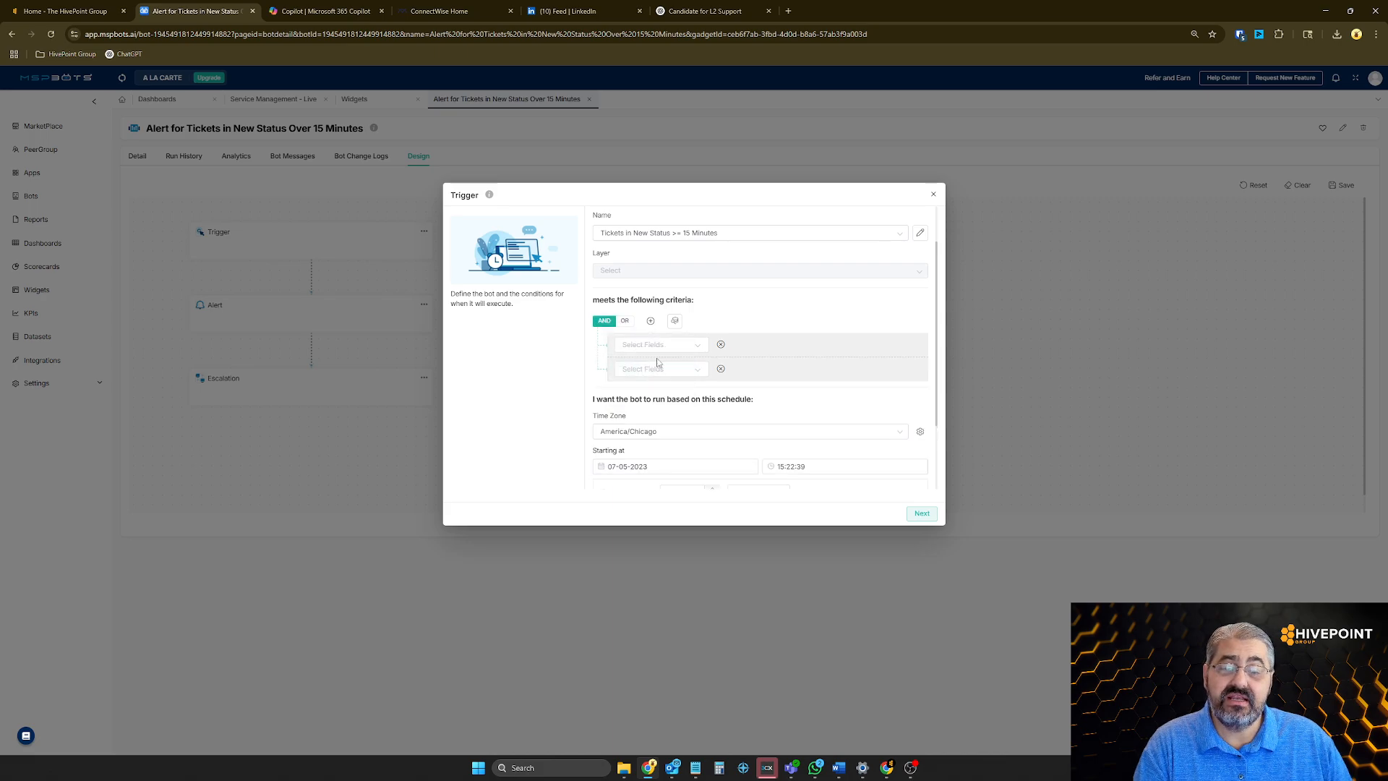
click(721, 369)
Step: Set the trigger criterion to Ticket Count with the > operator and try to enter 0 as its value
click(655, 345)
click(660, 370)
click(755, 345)
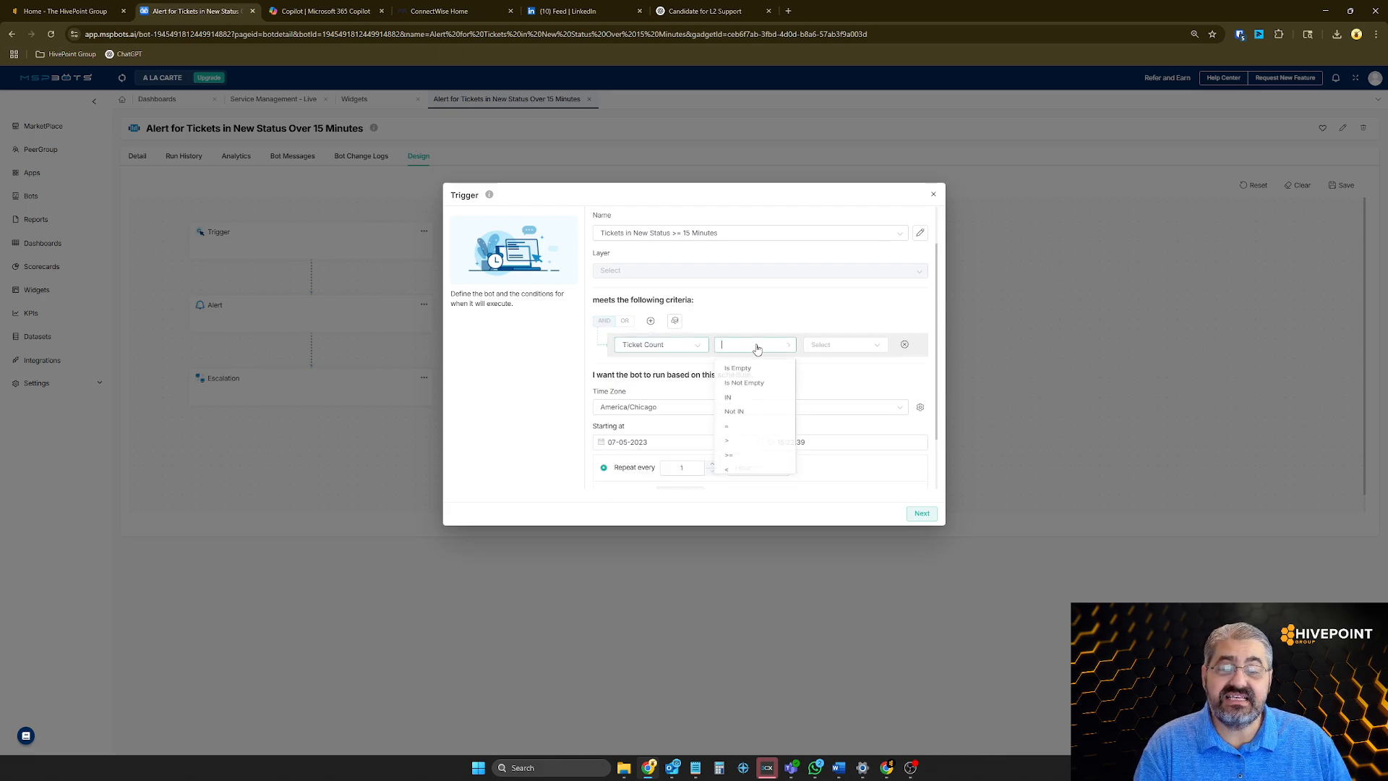
click(734, 454)
click(829, 352)
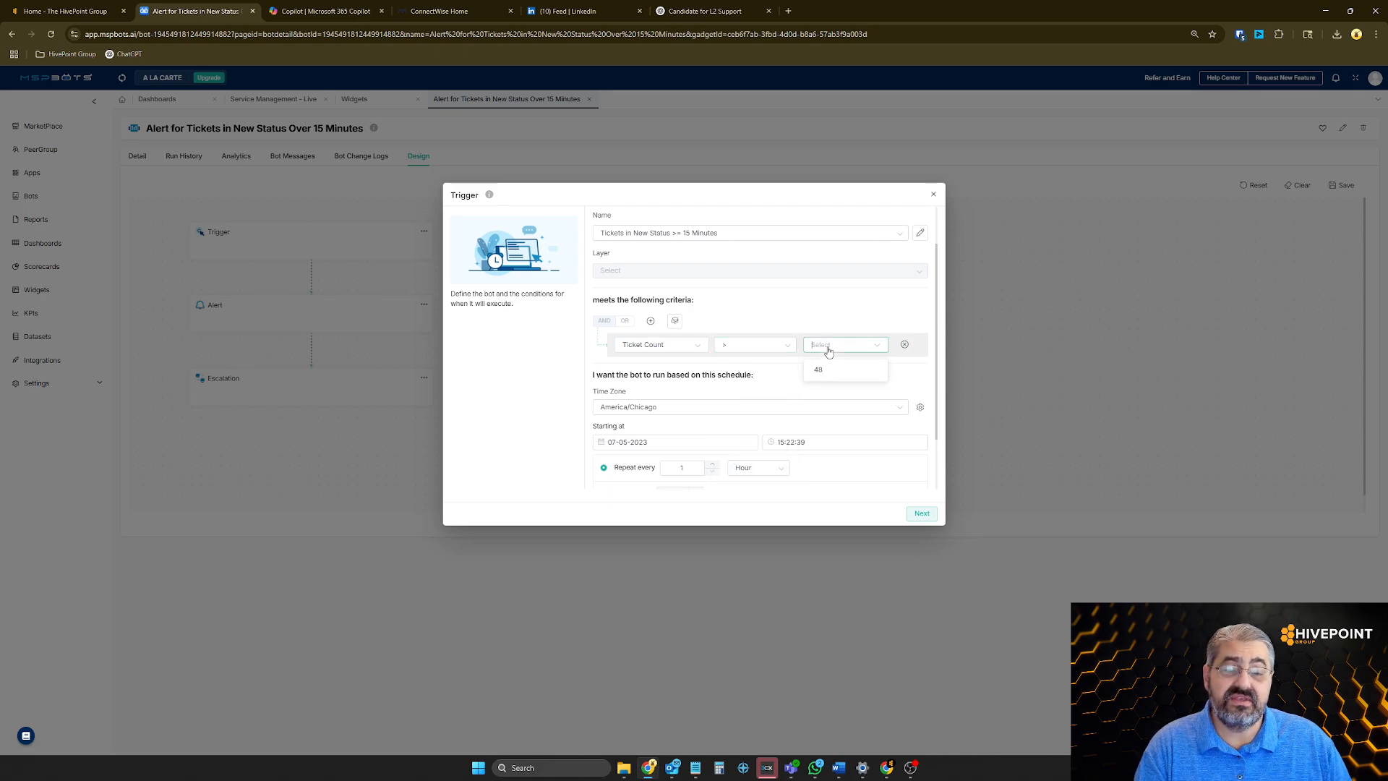
text(0)
click(833, 377)
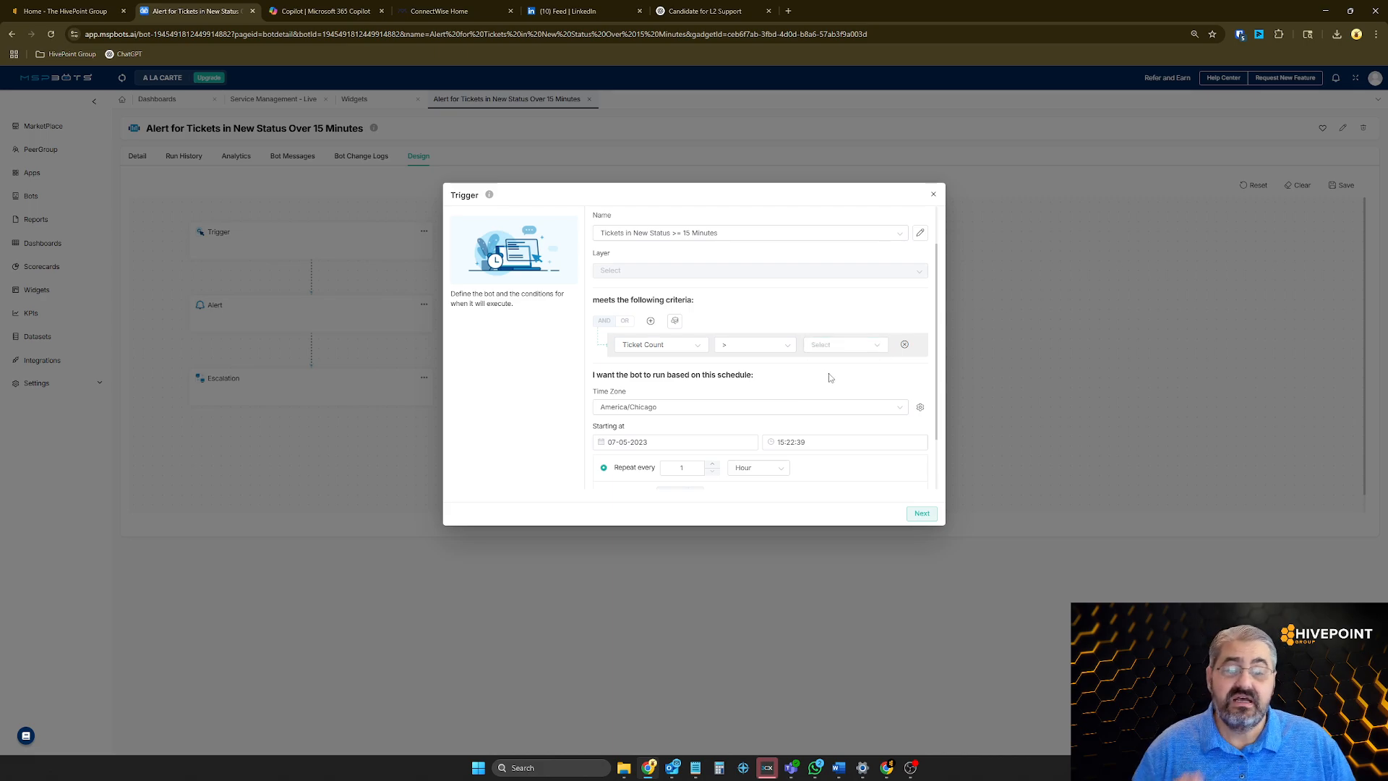
Step: Switch the bot's schedule to the minute-based repeat option and set it to every 15 minutes
scroll(828, 373, down, 2)
scroll(737, 397, down, 1)
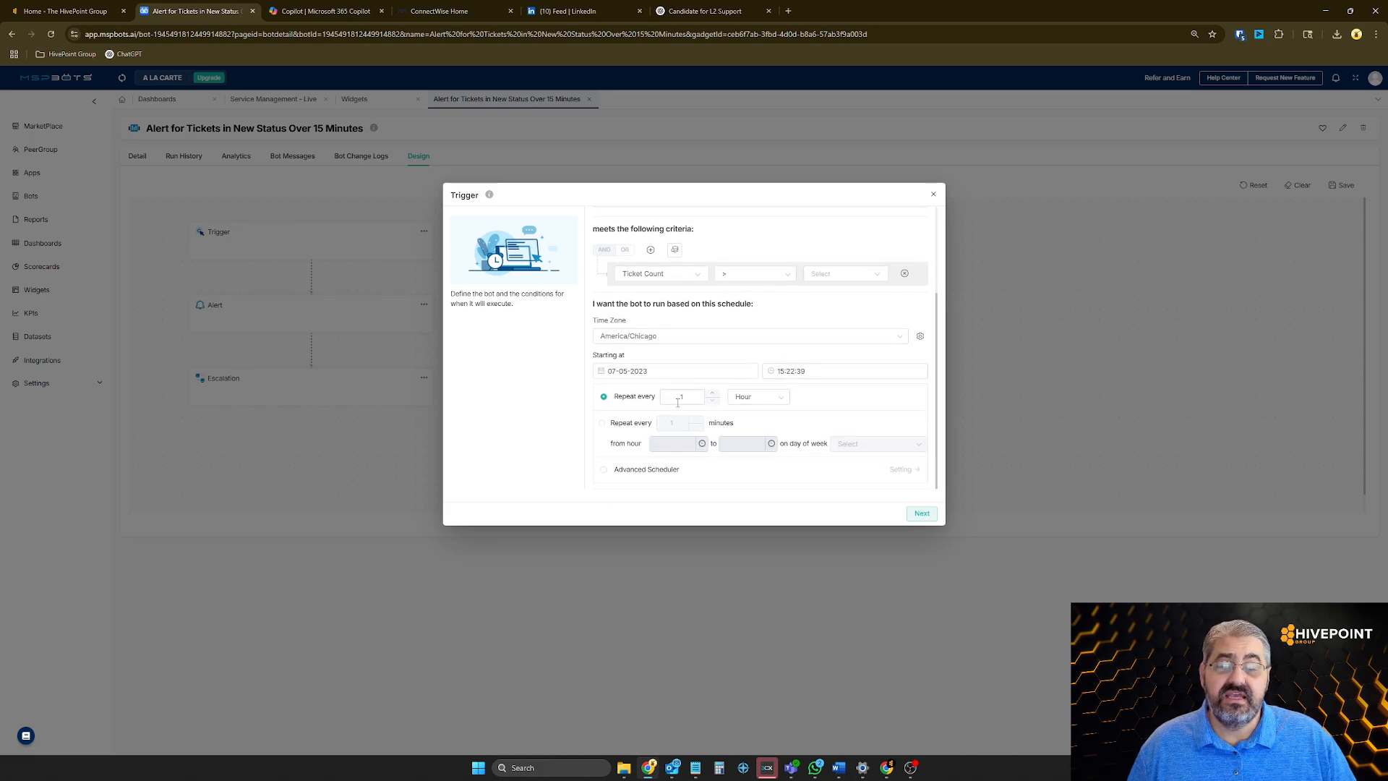
click(605, 425)
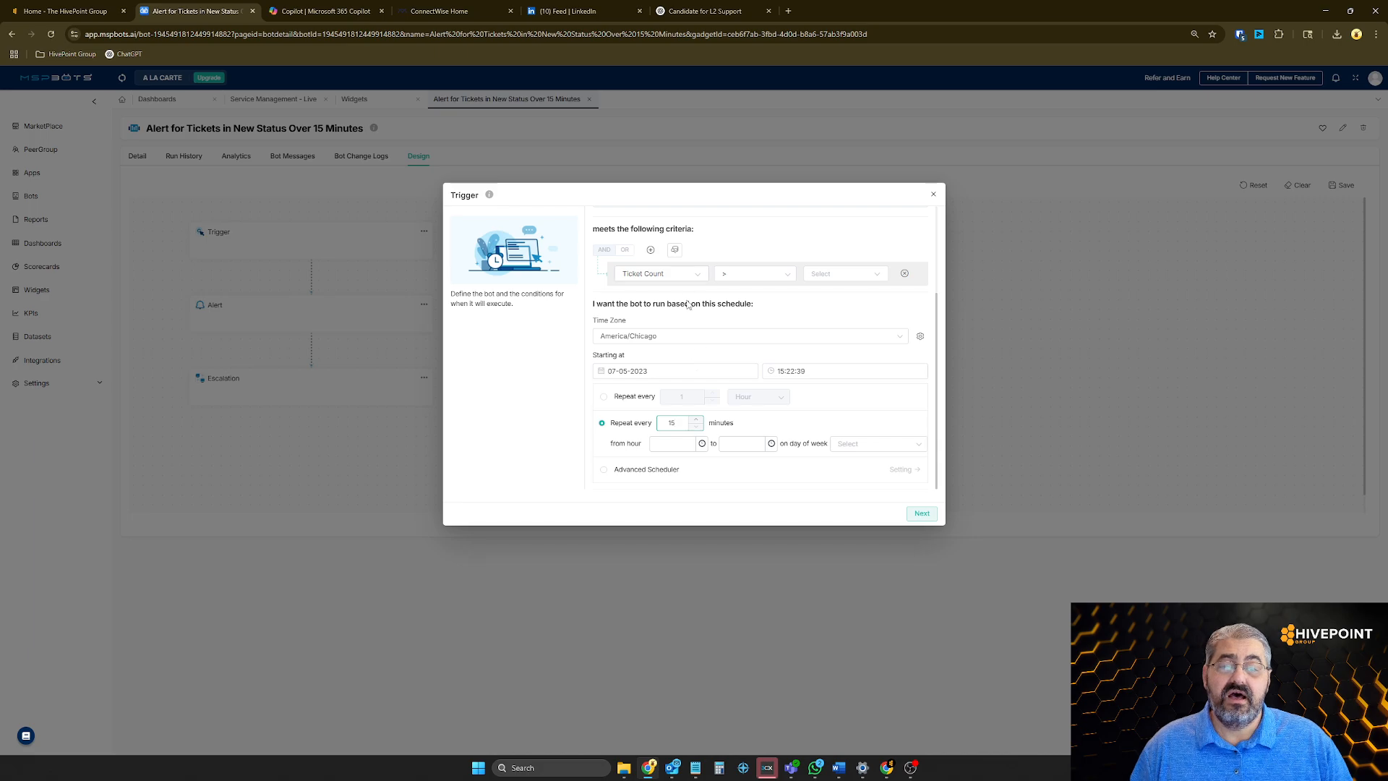
Step: Set the schedule's starting date to 07-16-2025
click(746, 375)
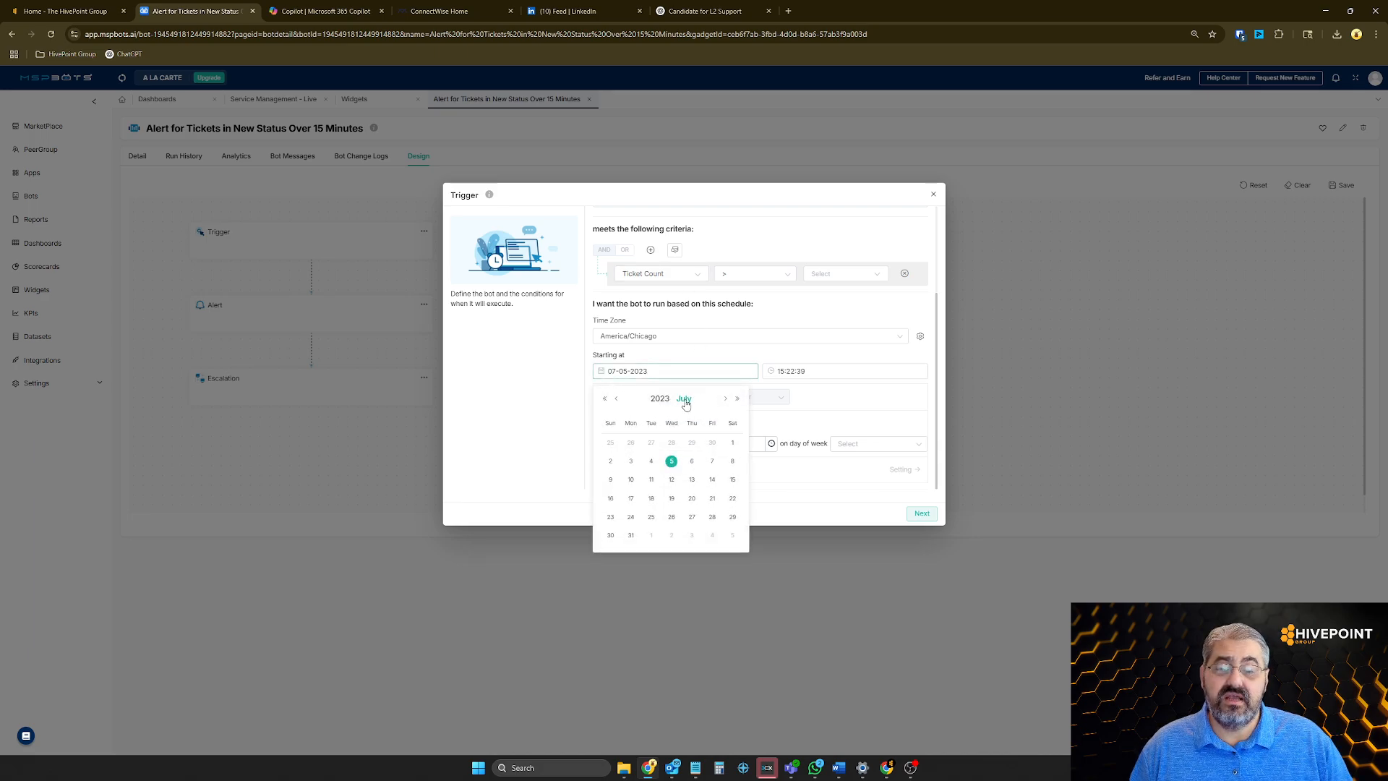
click(660, 399)
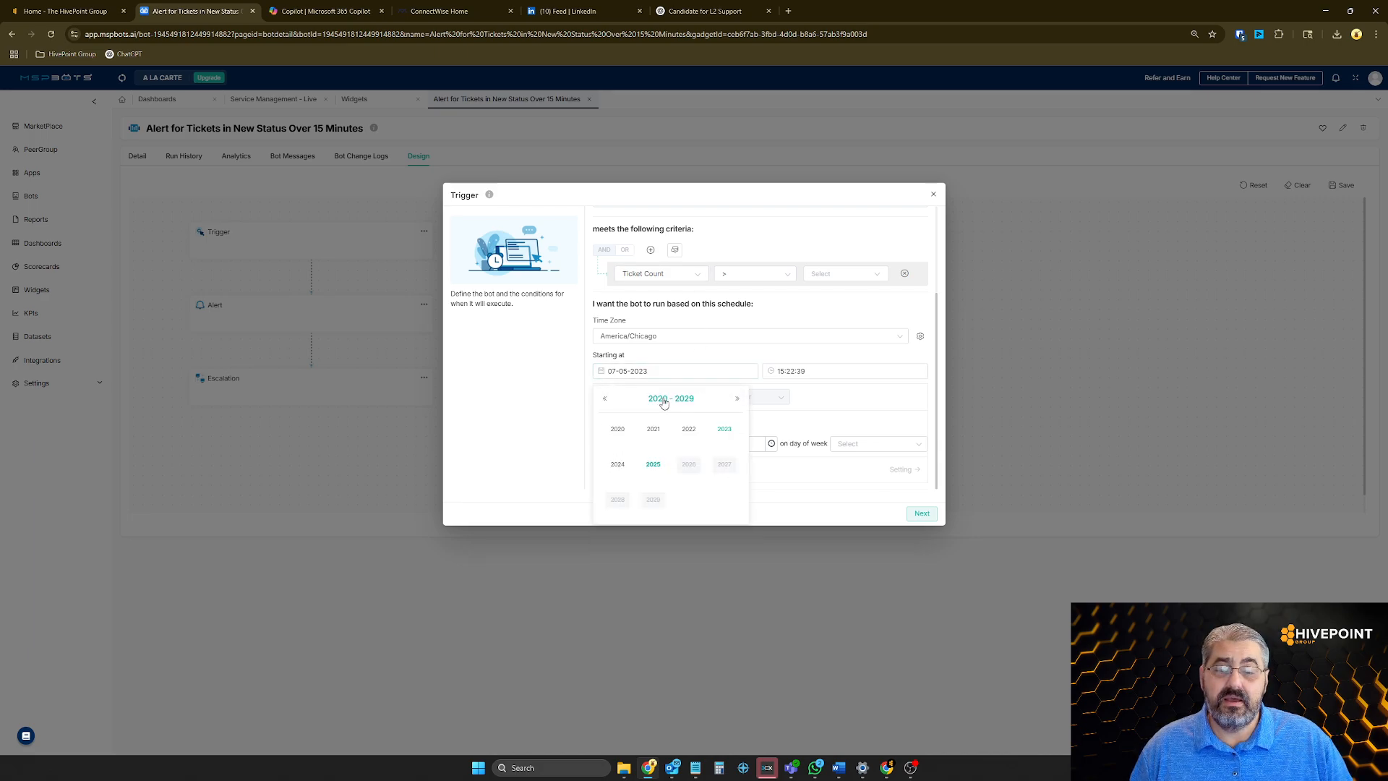
click(653, 463)
click(690, 461)
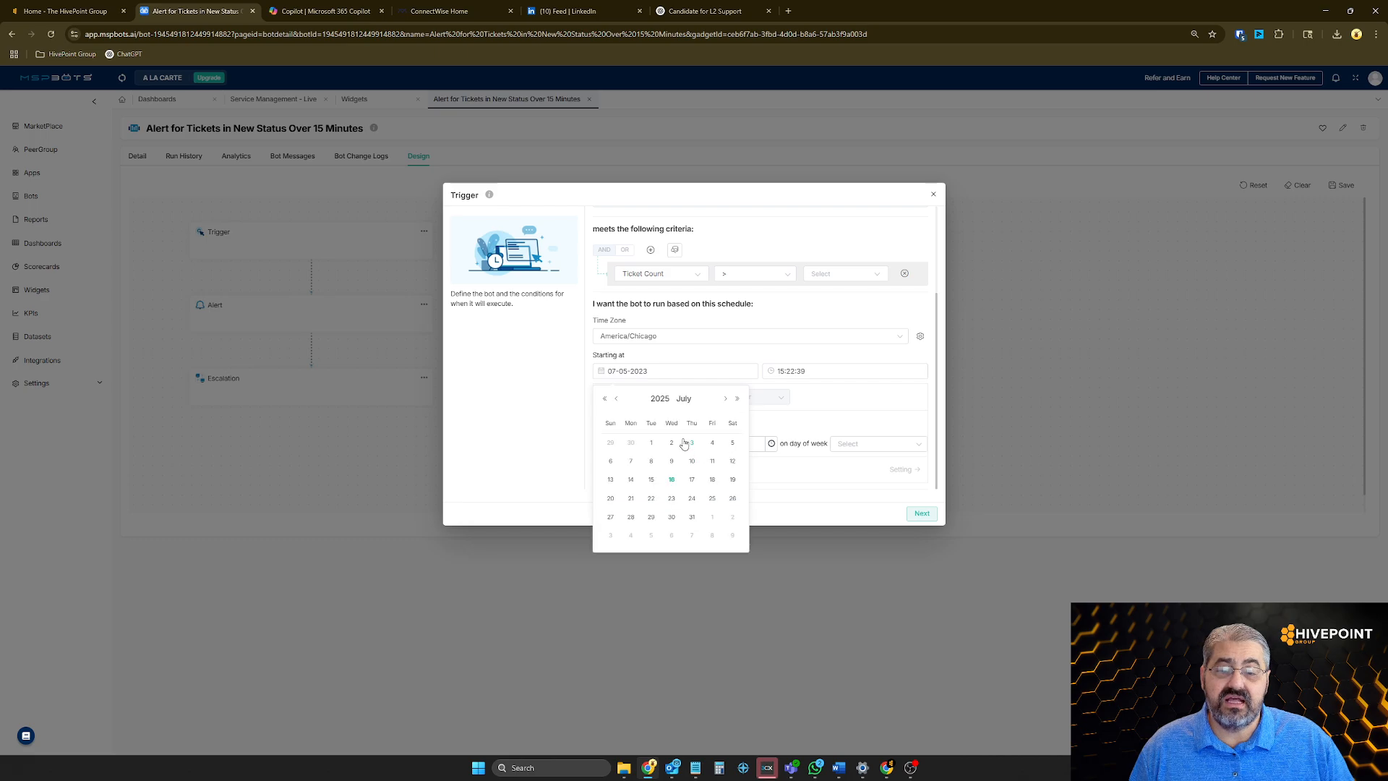
click(671, 480)
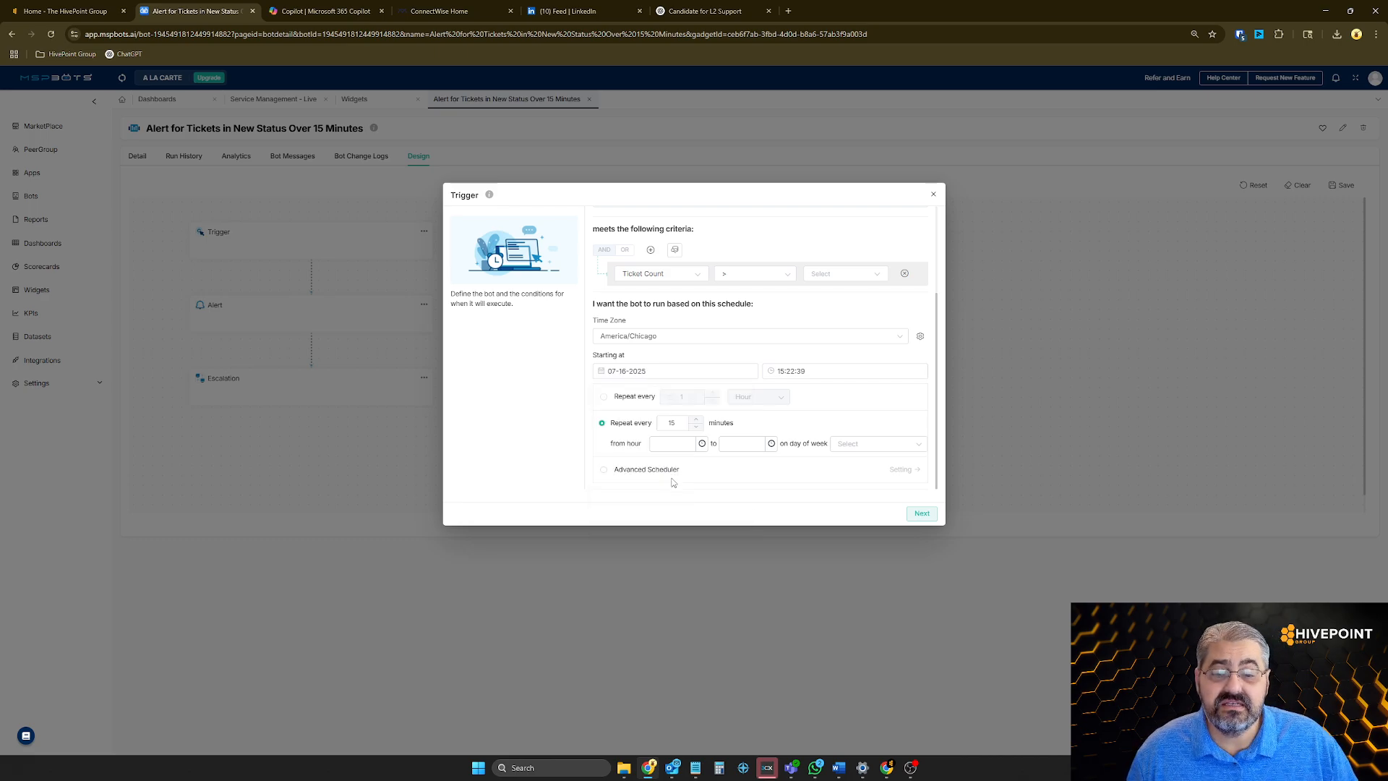
Step: Set the schedule's starting time to 10:45:39 and continue to the bot's alert settings
click(784, 371)
click(778, 389)
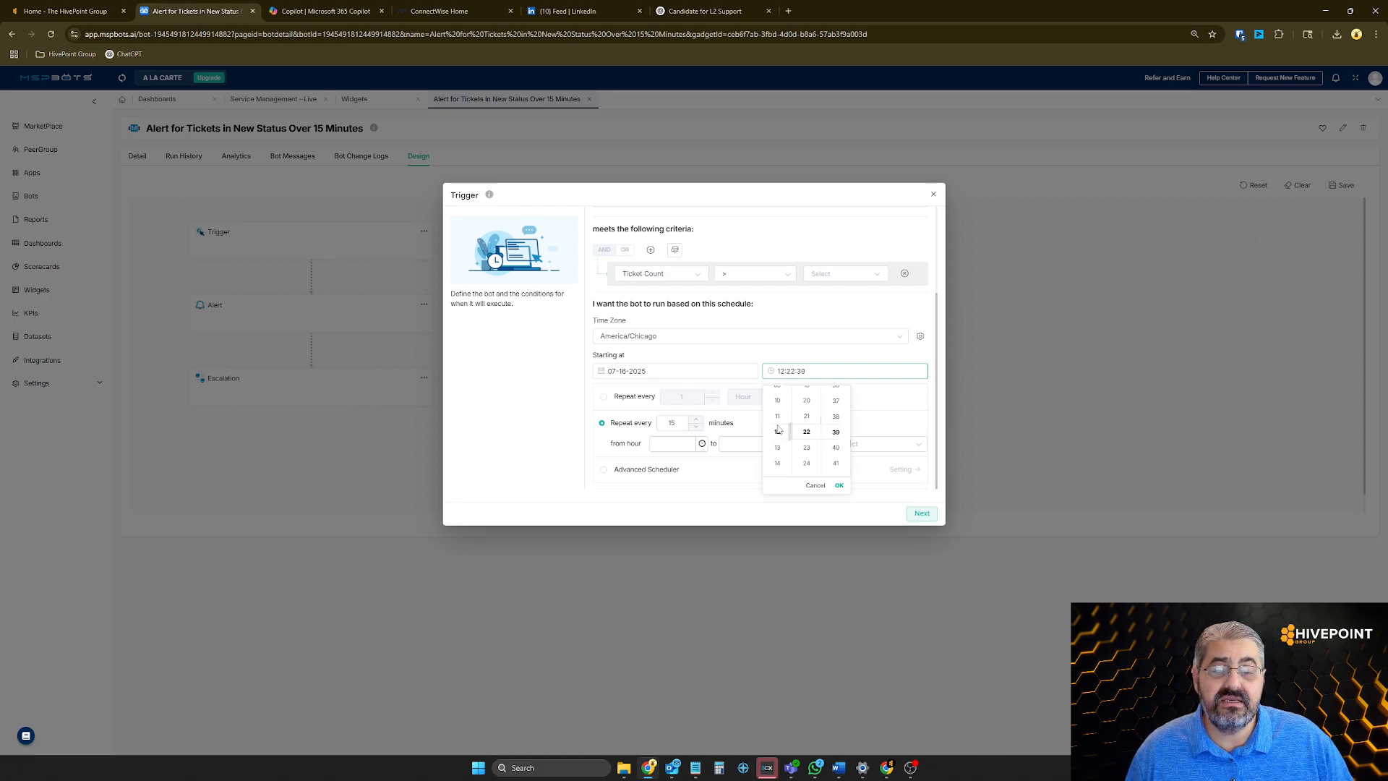
click(778, 400)
scroll(806, 449, down, 3)
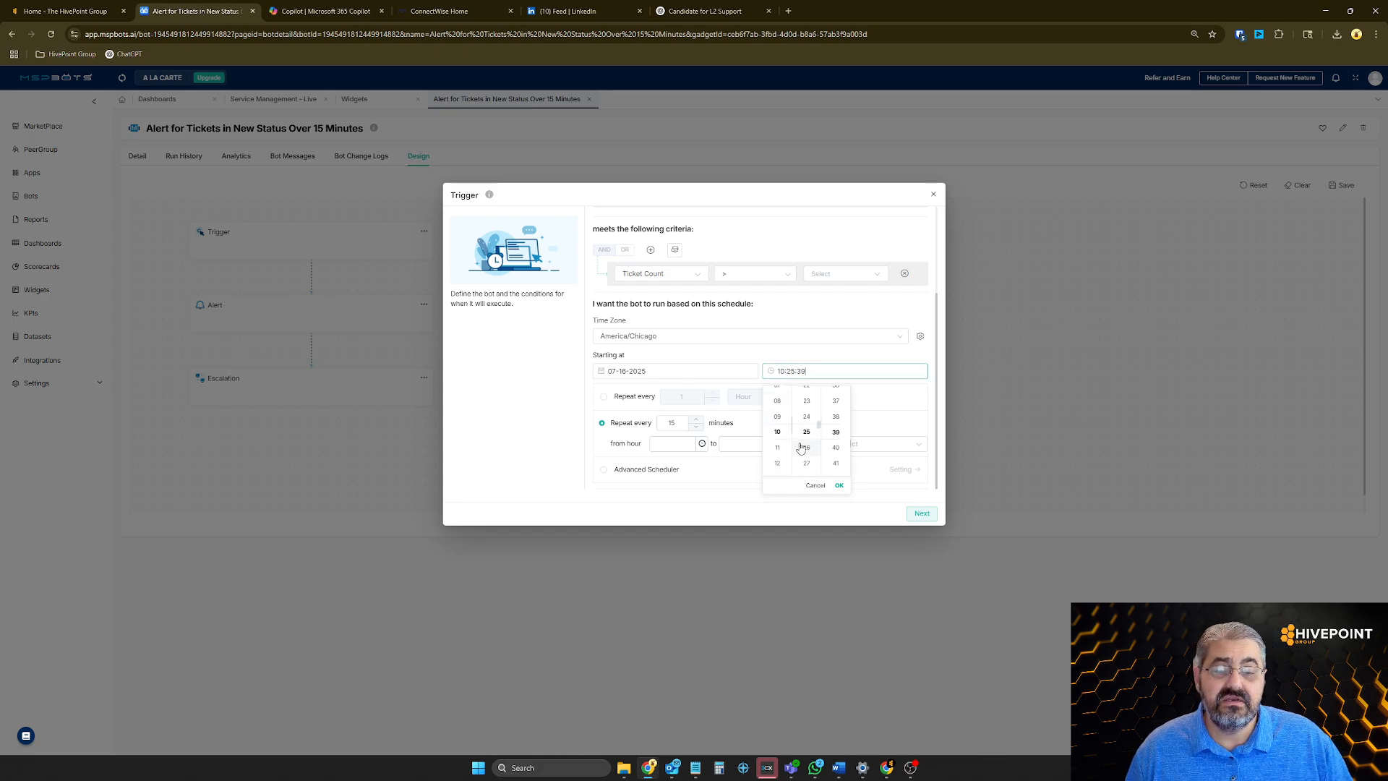
scroll(807, 454, down, 5)
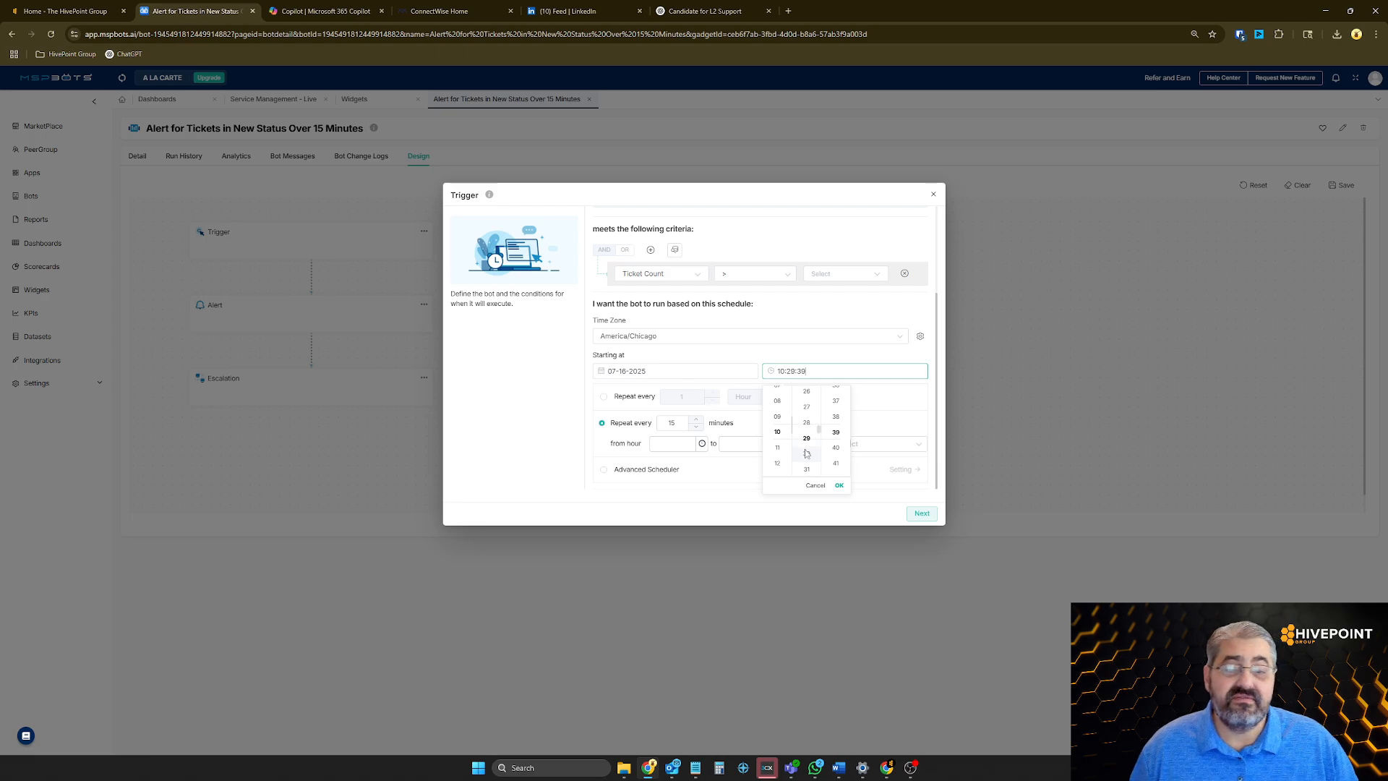
scroll(806, 454, down, 4)
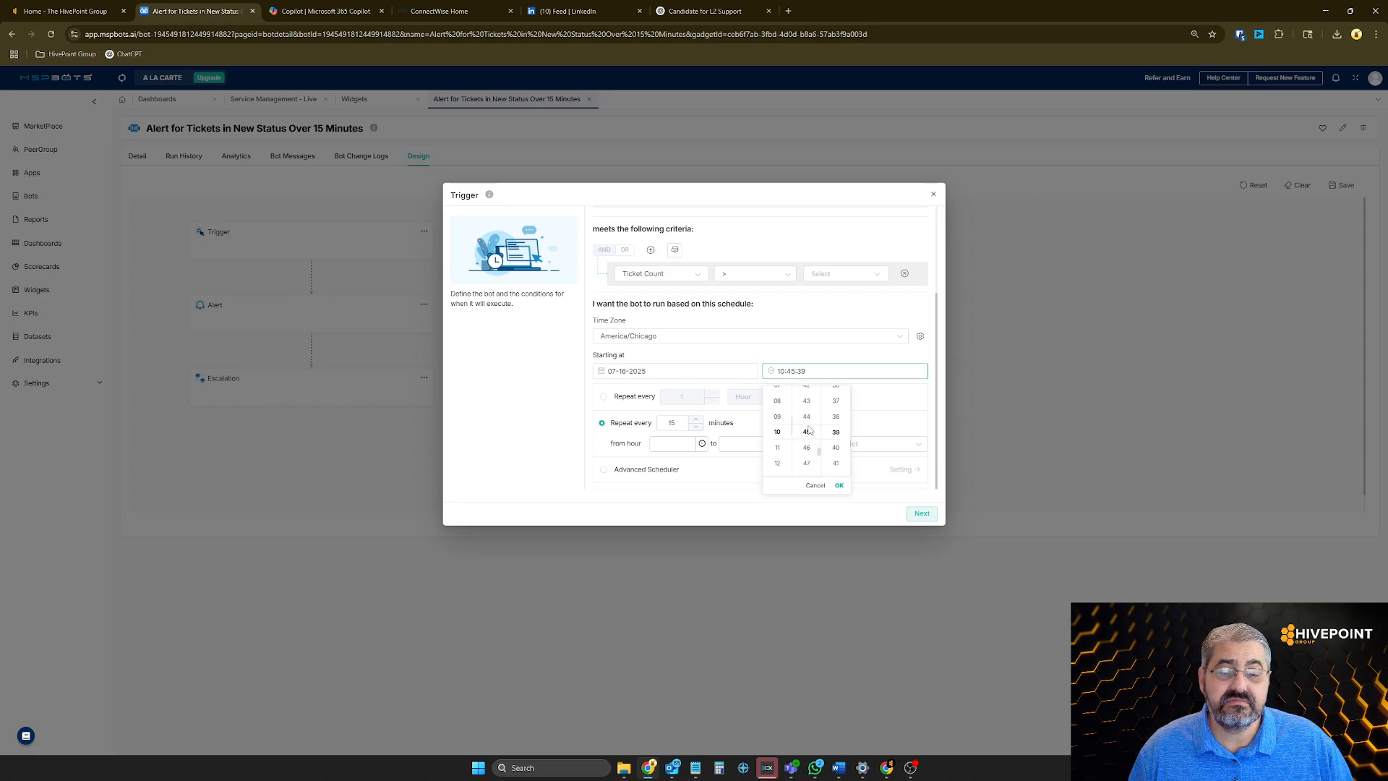
click(842, 489)
click(919, 512)
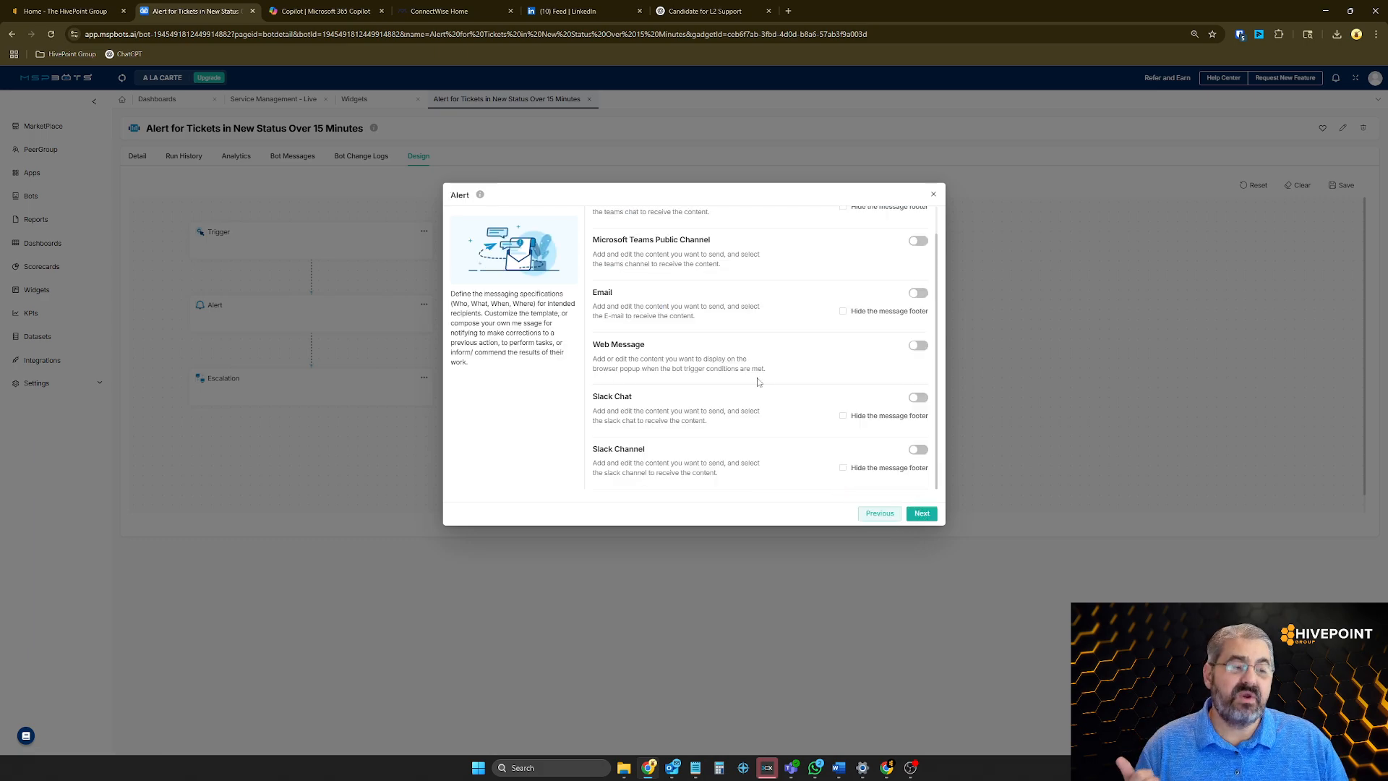
Step: Return to the trigger settings, change the repeat interval to every 5 minutes, and proceed to the alert settings
scroll(757, 382, up, 2)
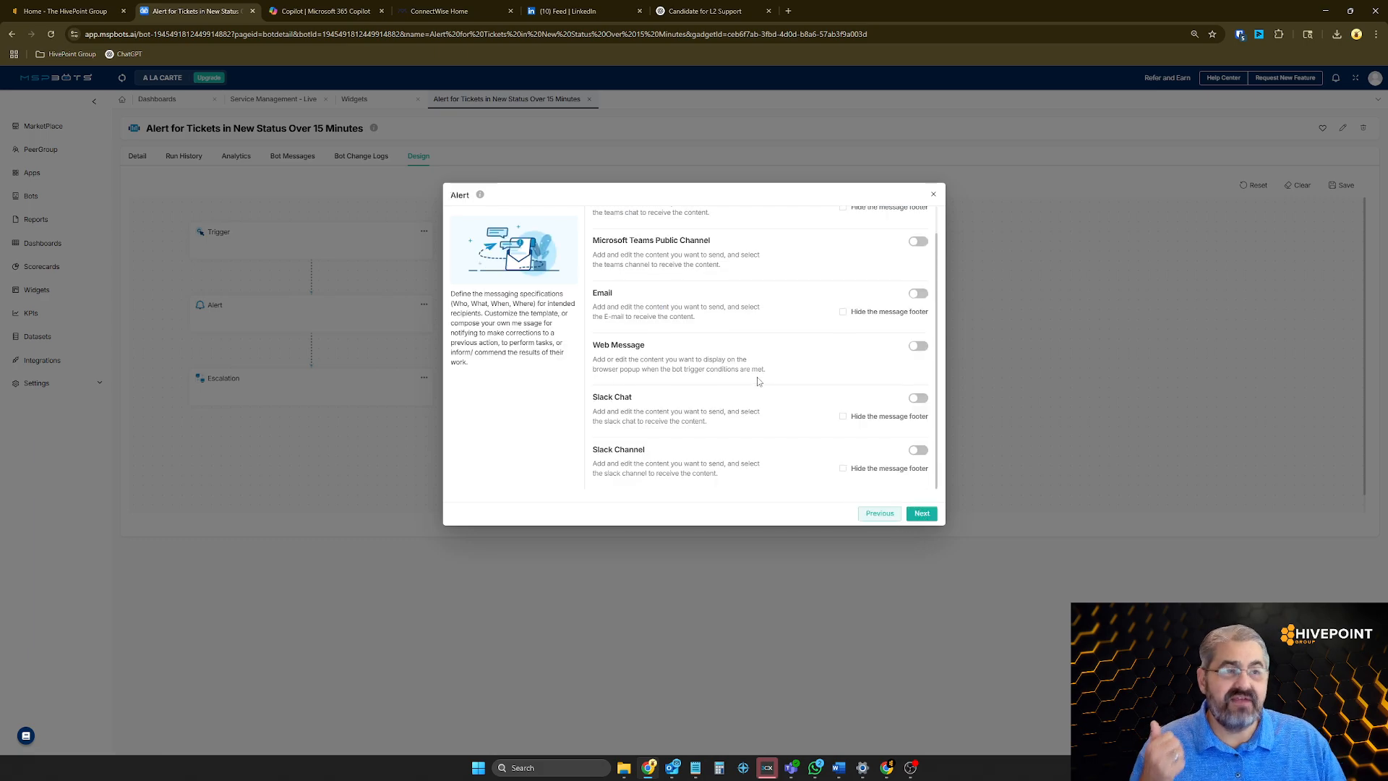
click(870, 513)
scroll(728, 420, down, 2)
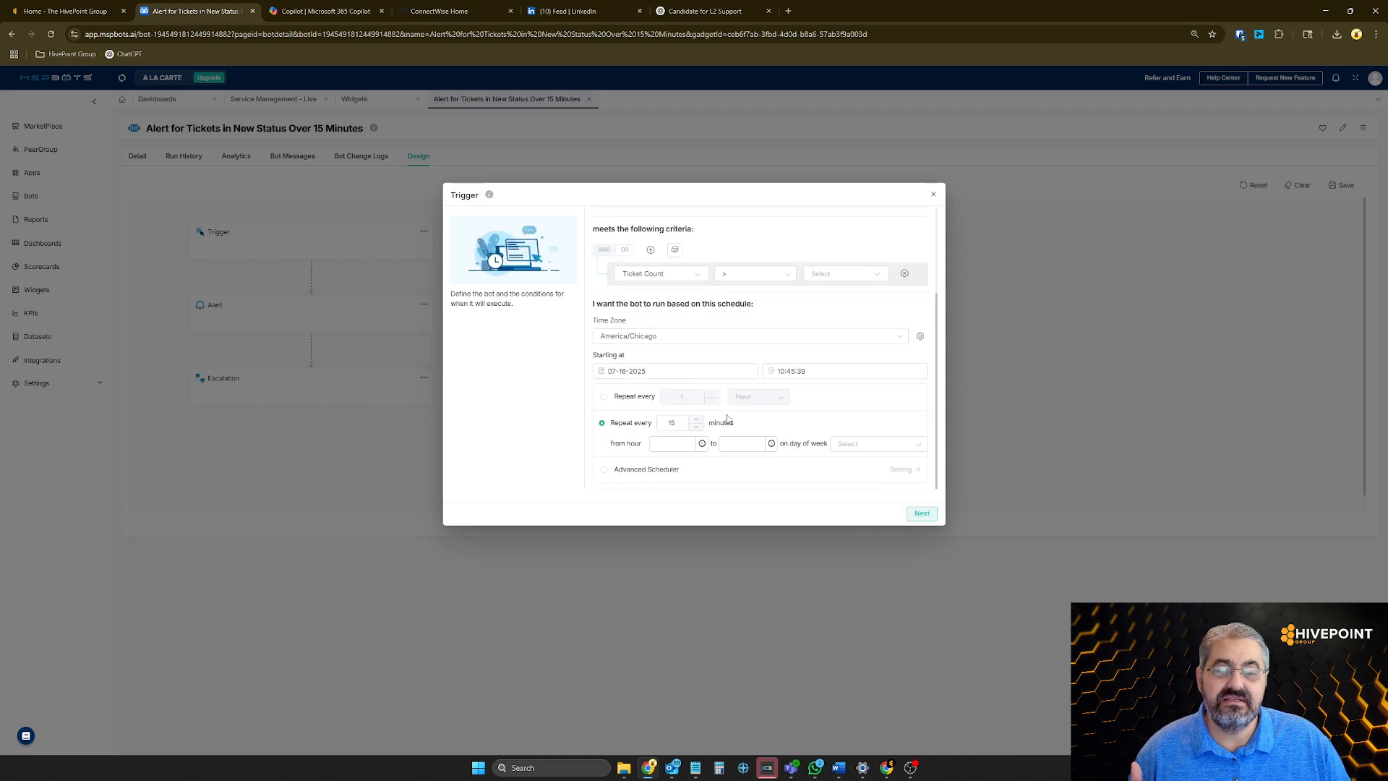
click(672, 422)
key(BackSpace)
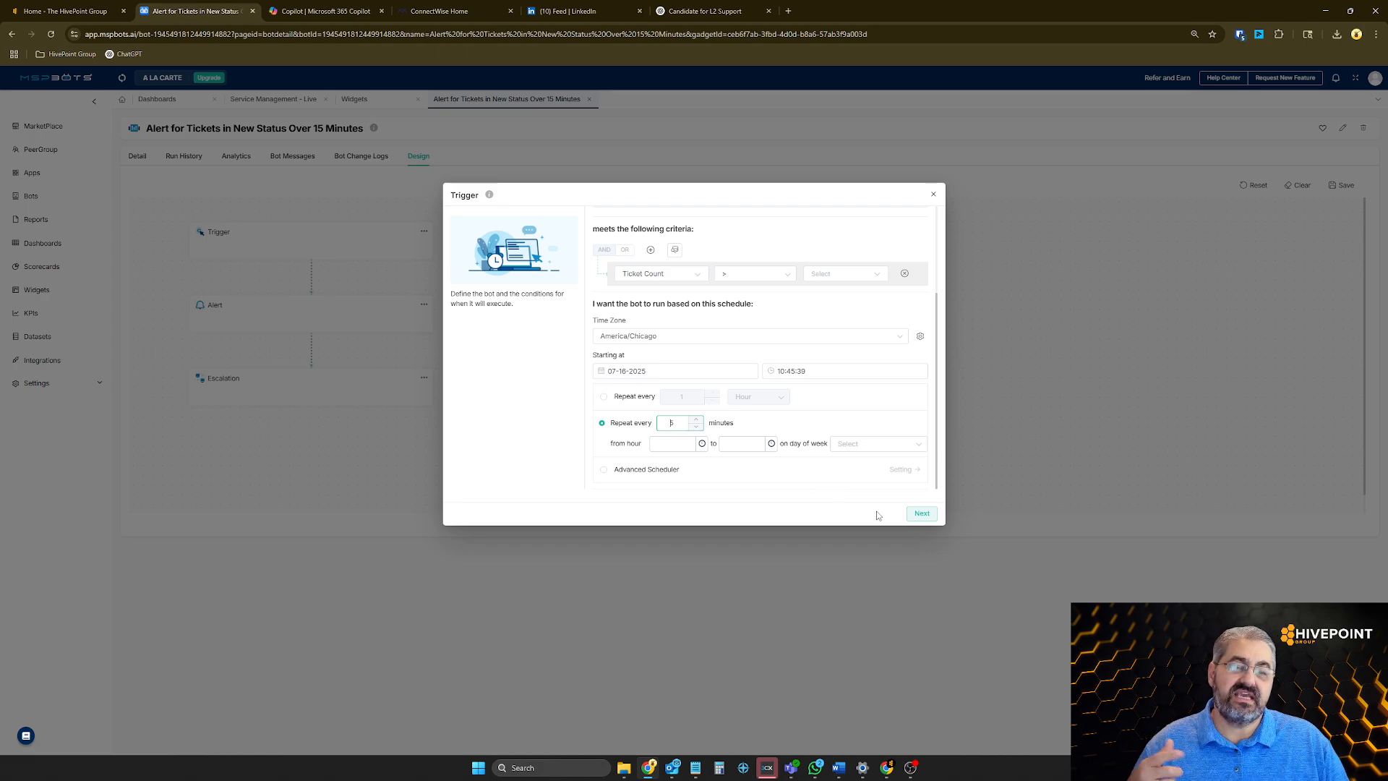
click(921, 518)
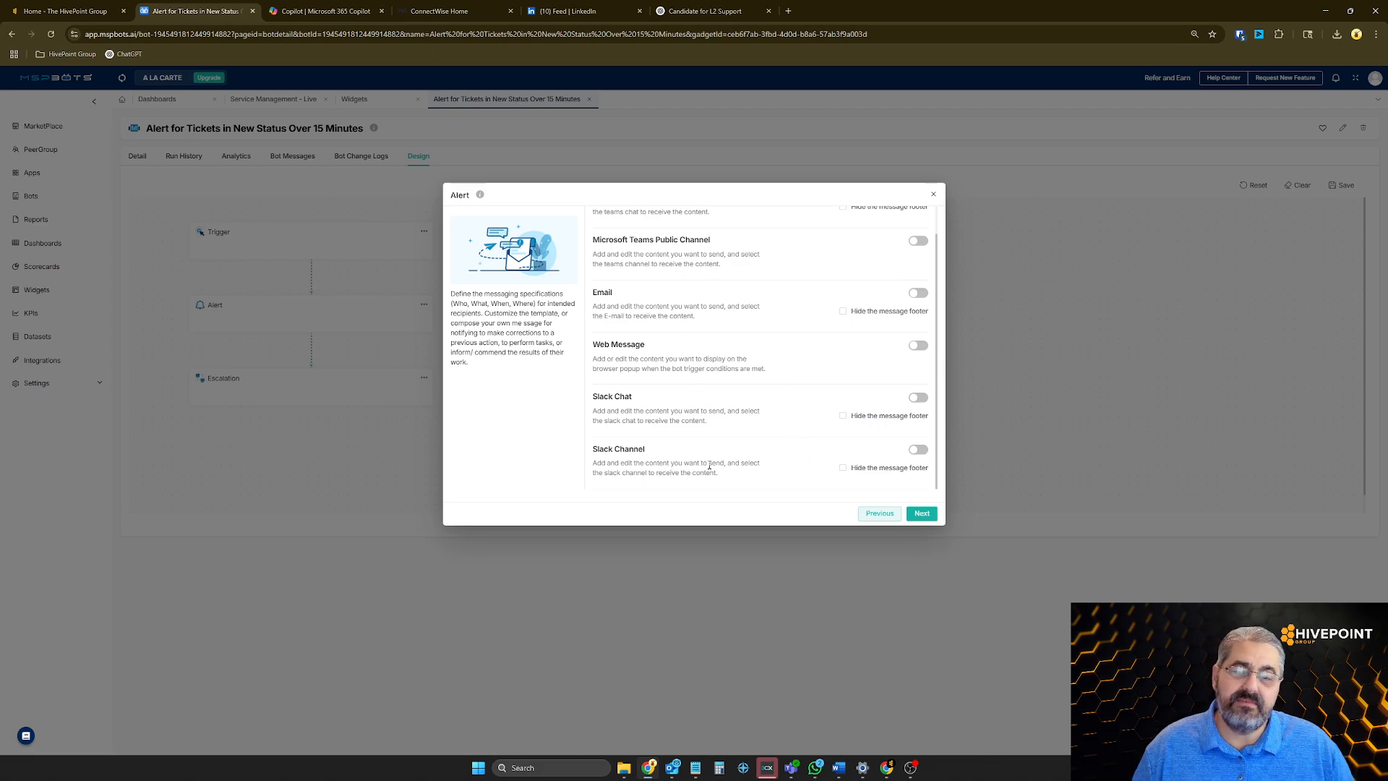
Step: Enable the Microsoft Teams Private Chat alert, select the first recipient from the user list, and start its message with "Hi!"
scroll(726, 441, up, 1)
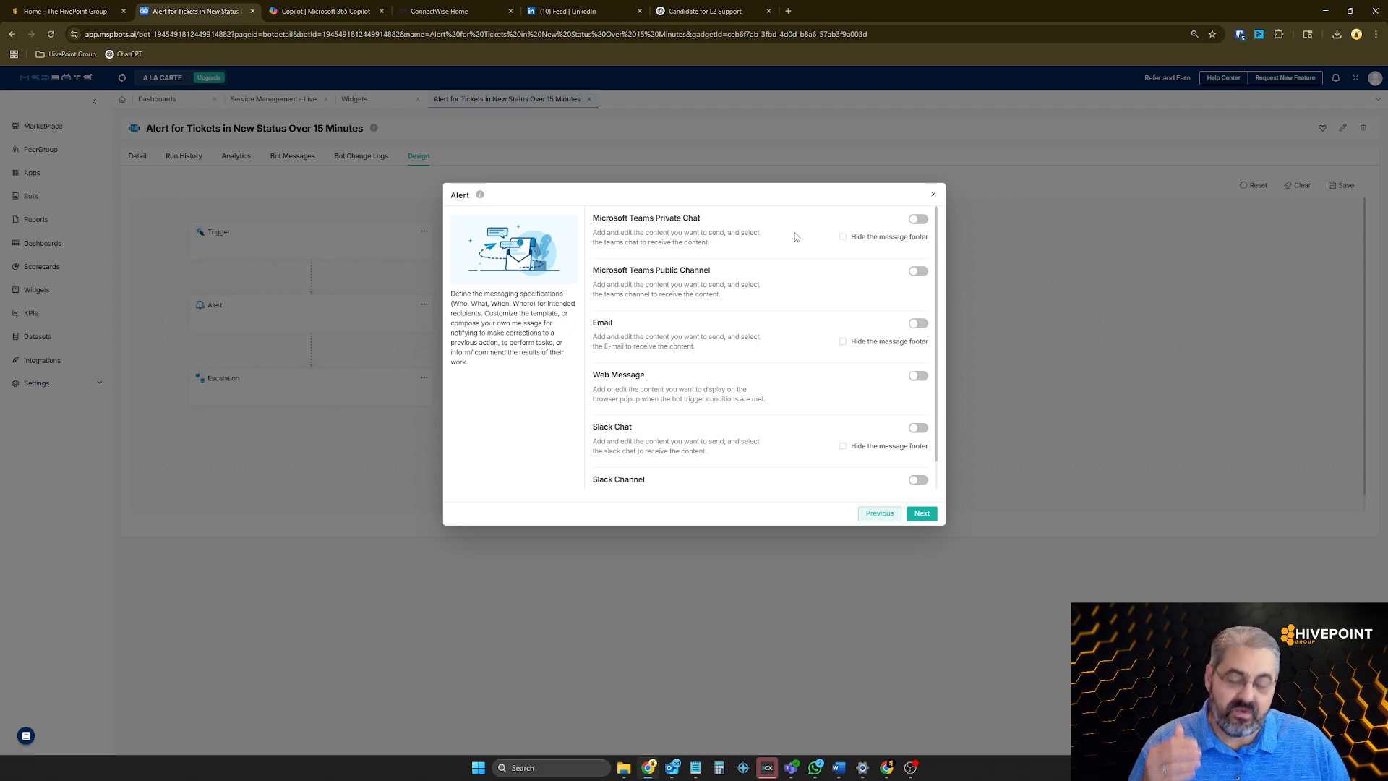
click(915, 220)
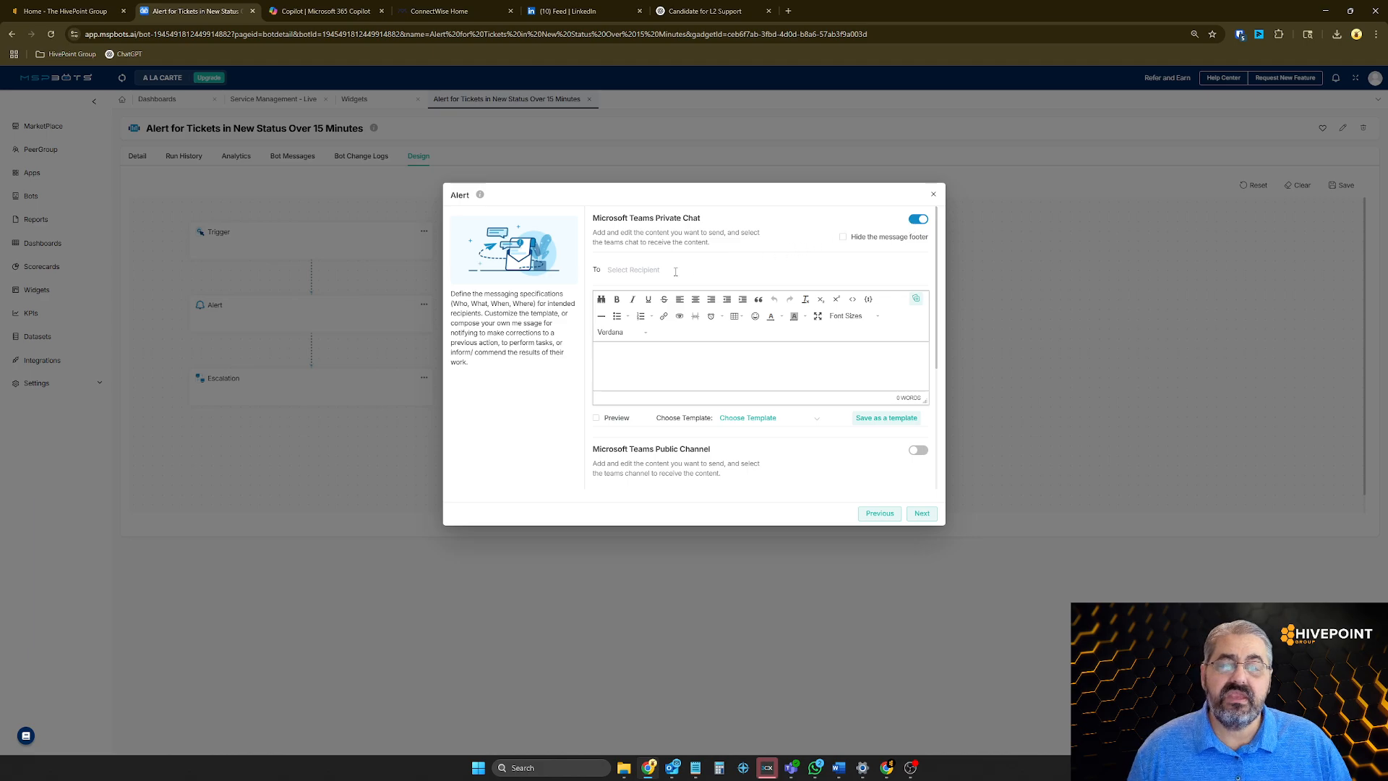
click(628, 269)
click(665, 313)
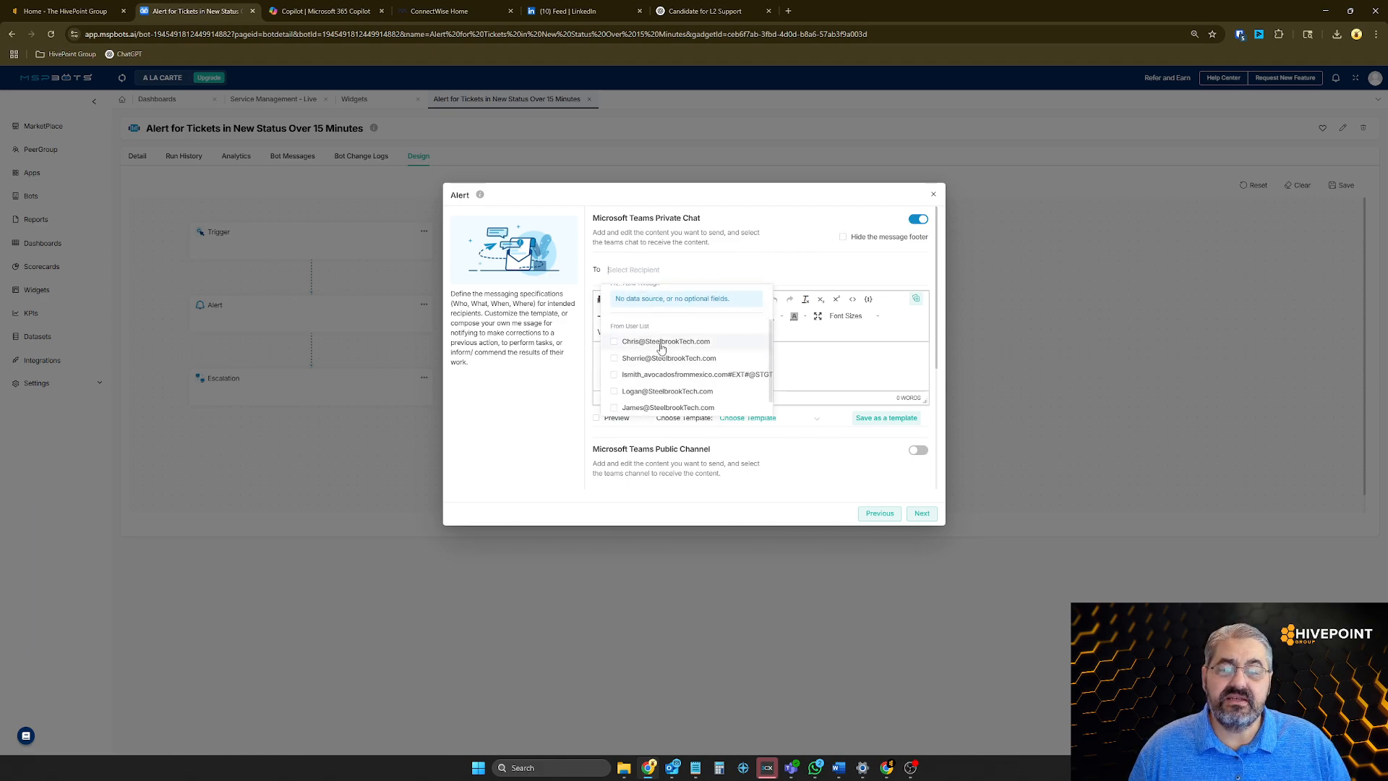
click(821, 265)
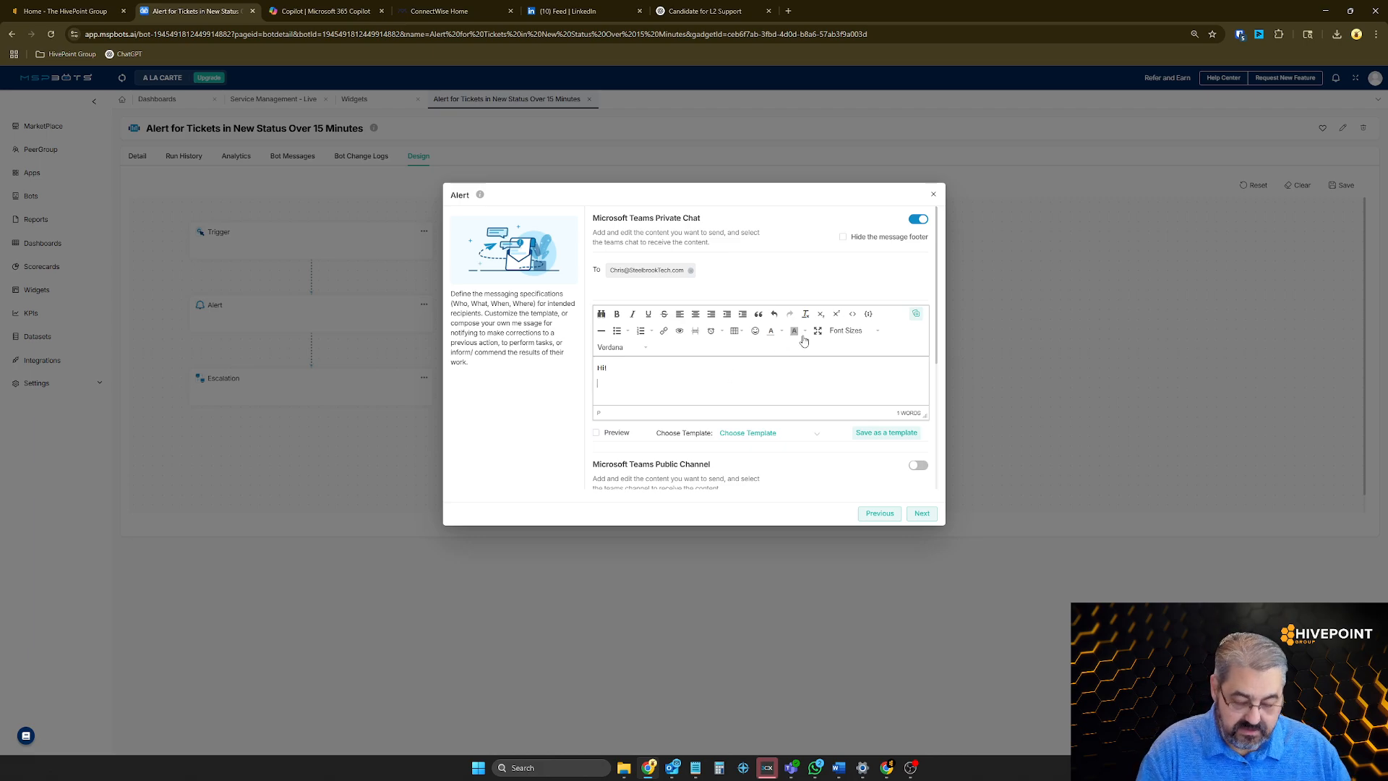
Step: Add a second line to the Teams message reading "There are", the {{Ticket Count}} dynamic token and "in"
click(914, 317)
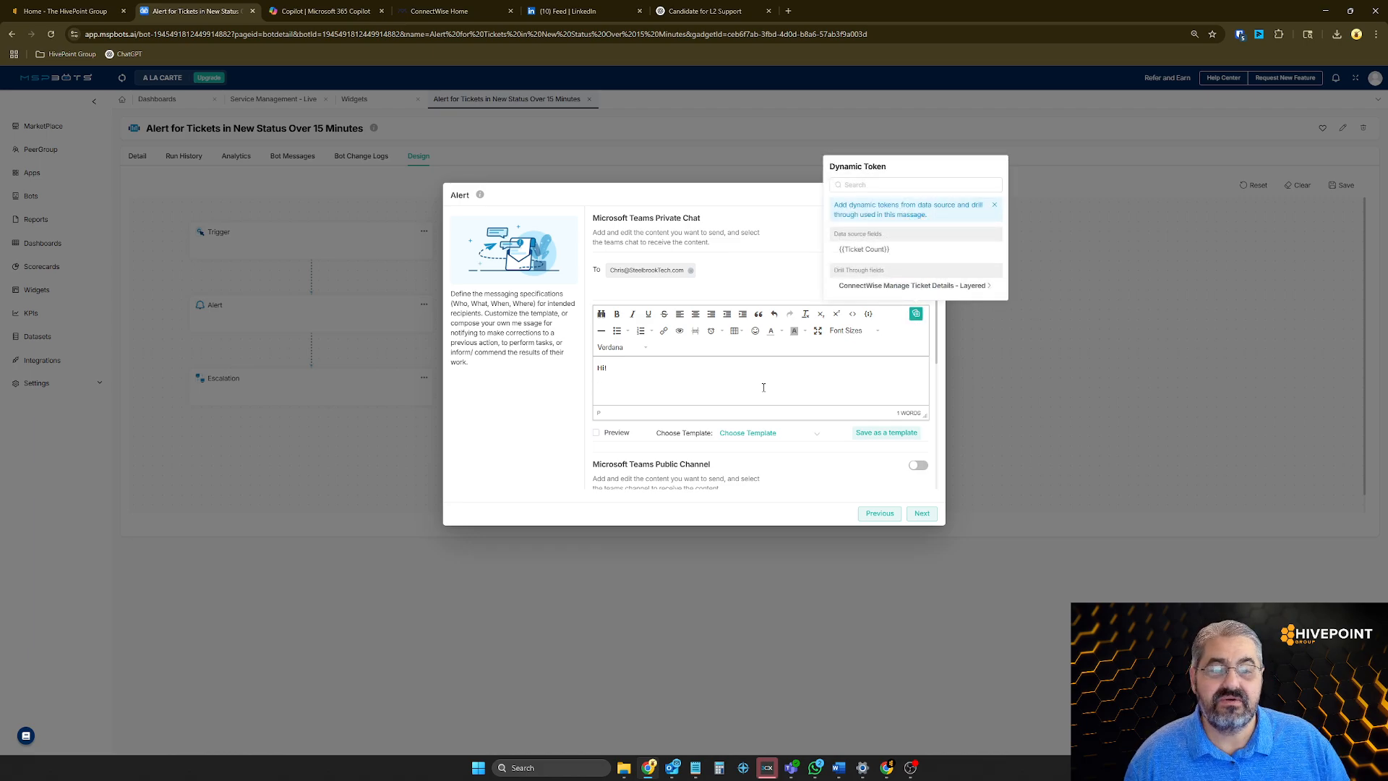
click(664, 396)
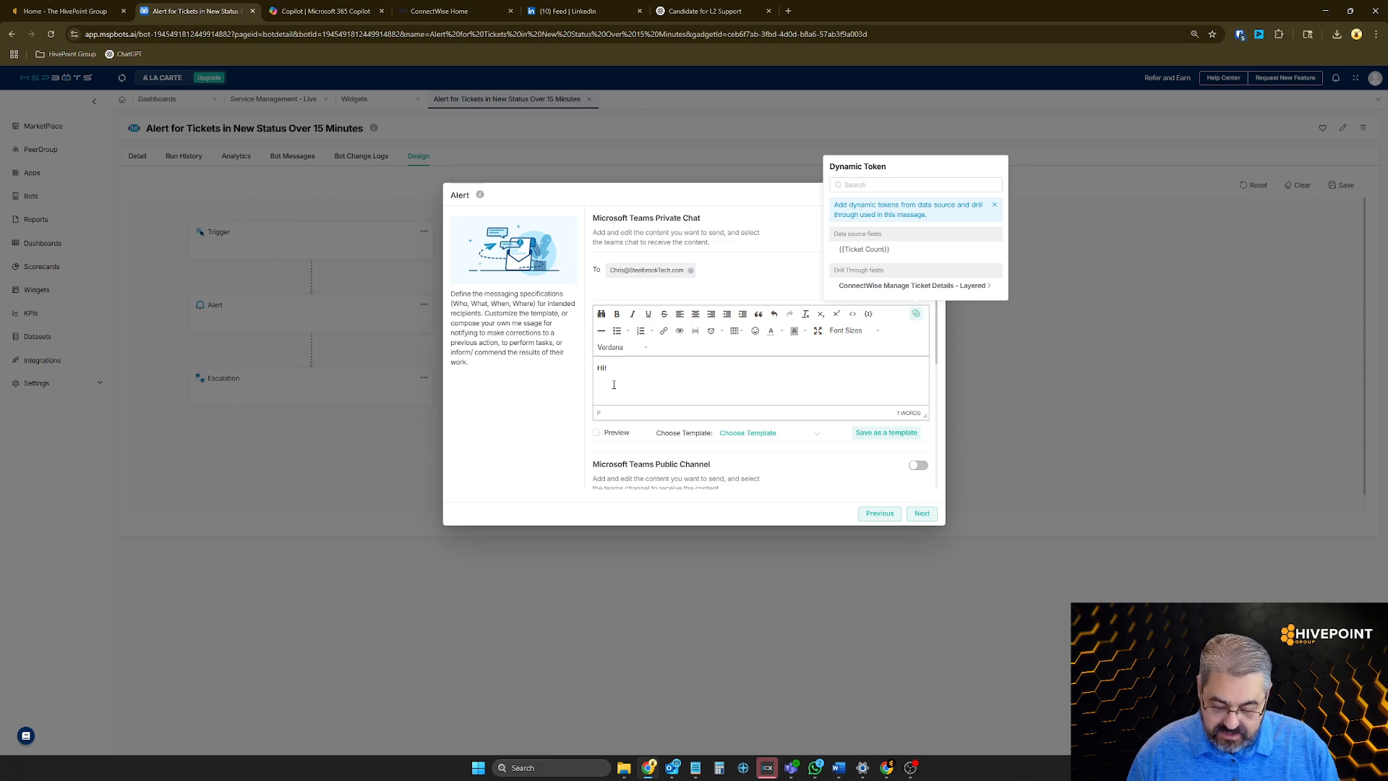
text(ere are)
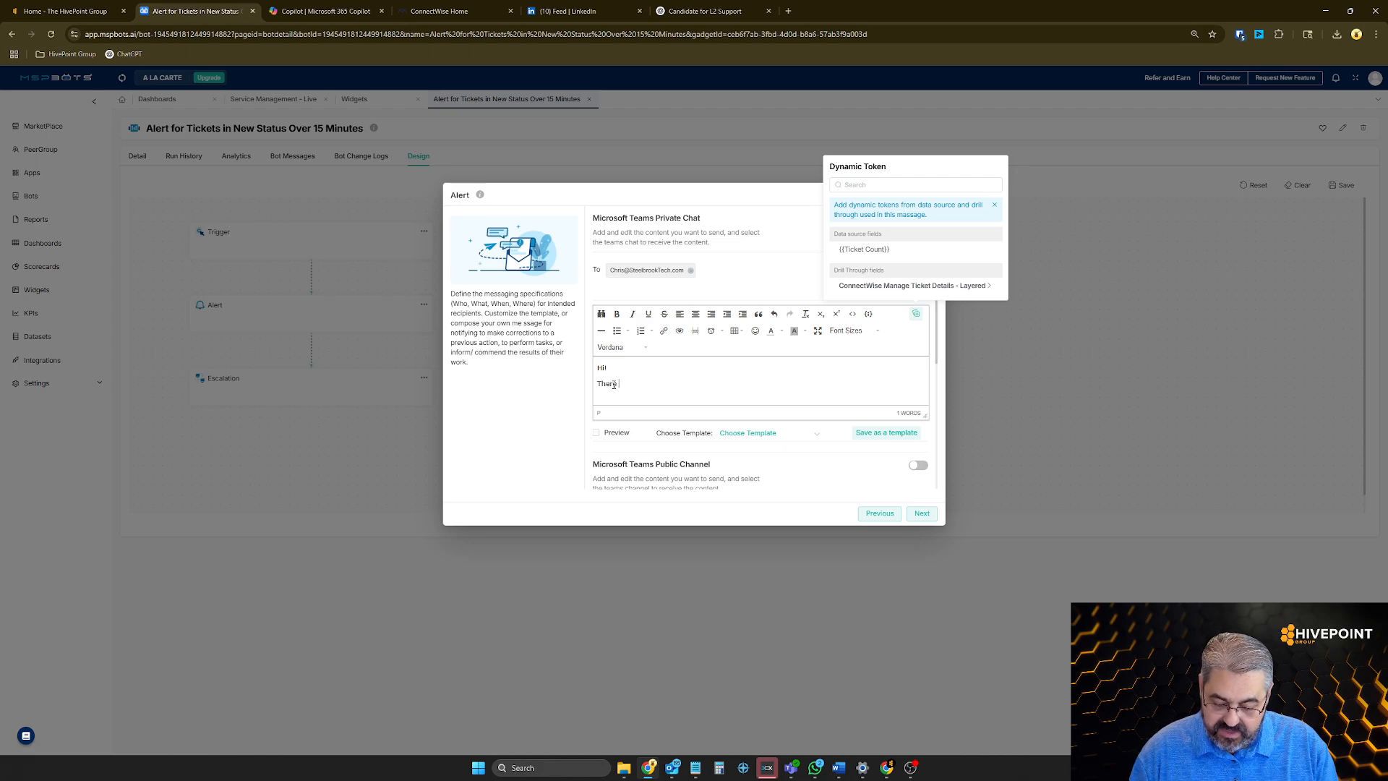
click(860, 259)
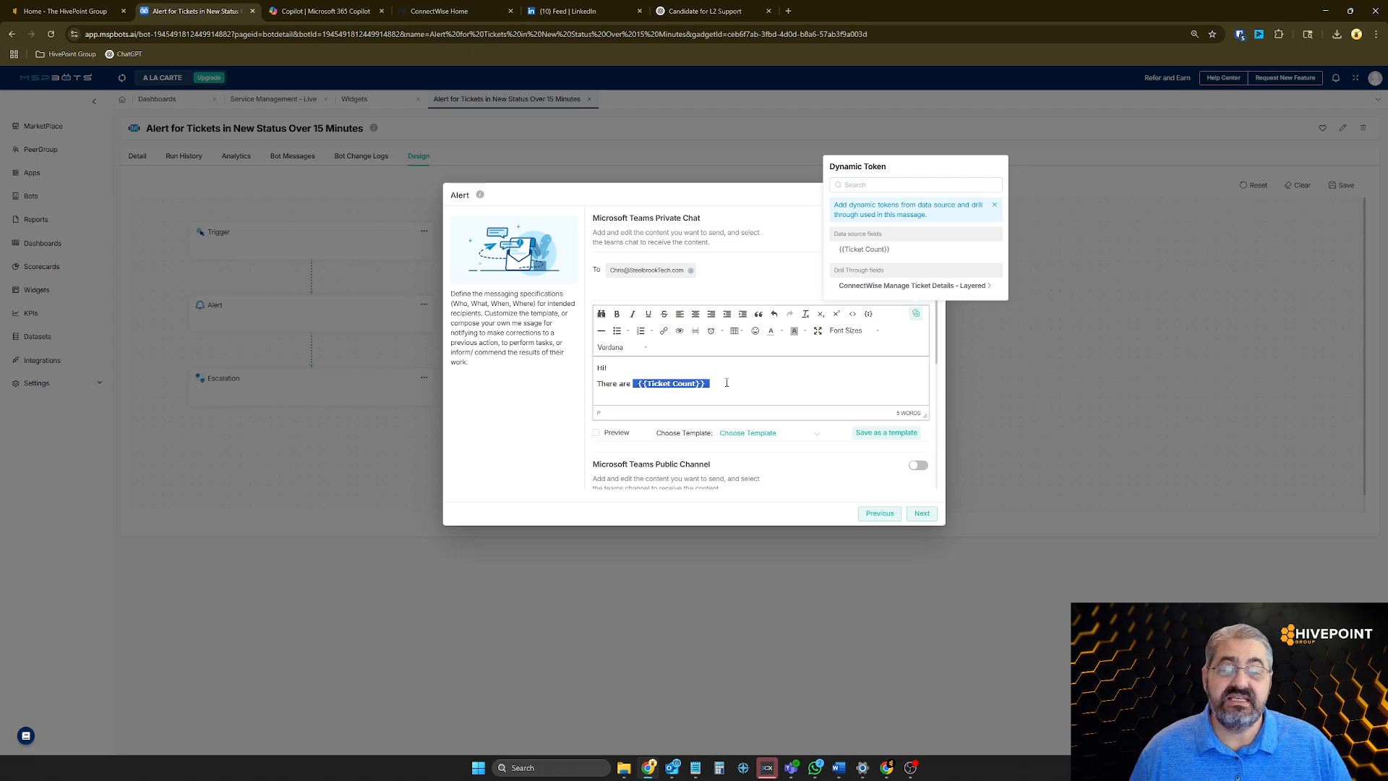
click(727, 382)
key(BackSpace)
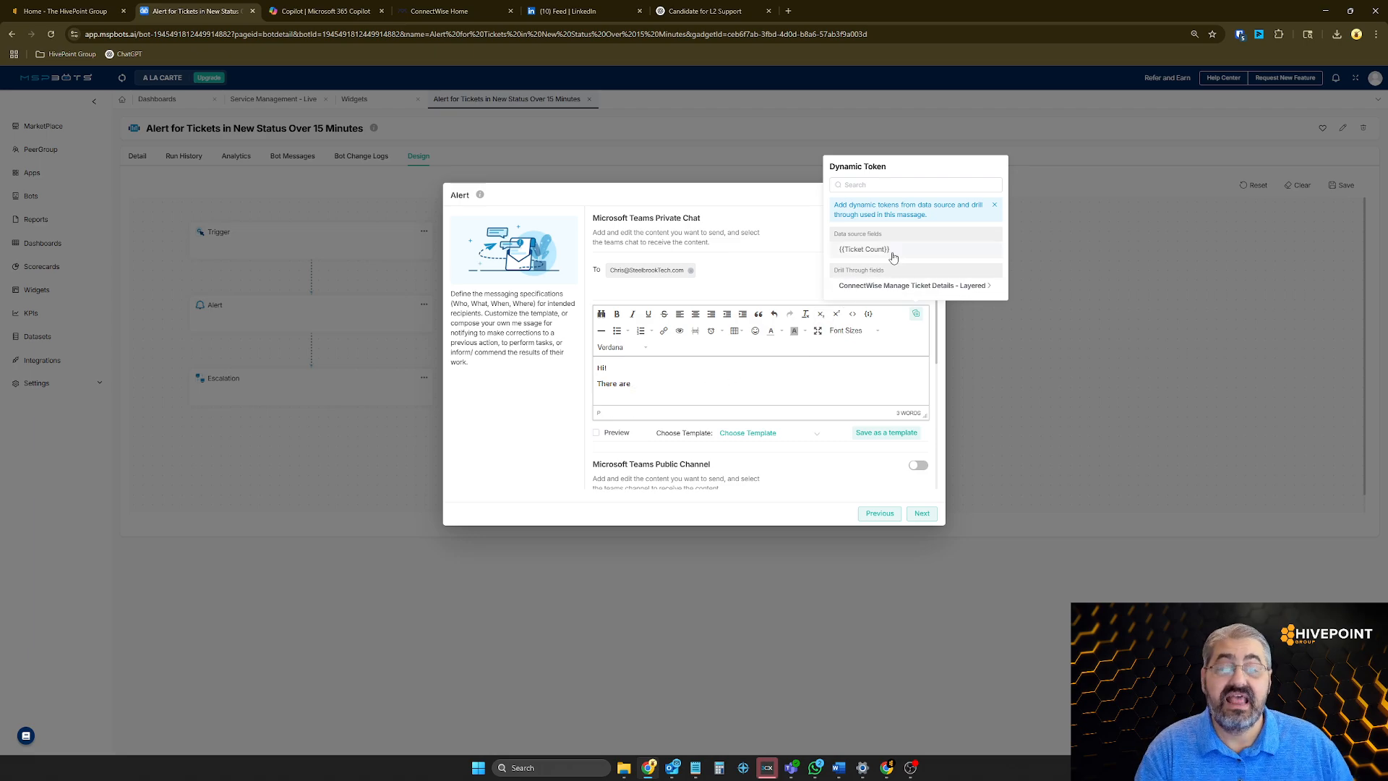
click(891, 253)
click(717, 382)
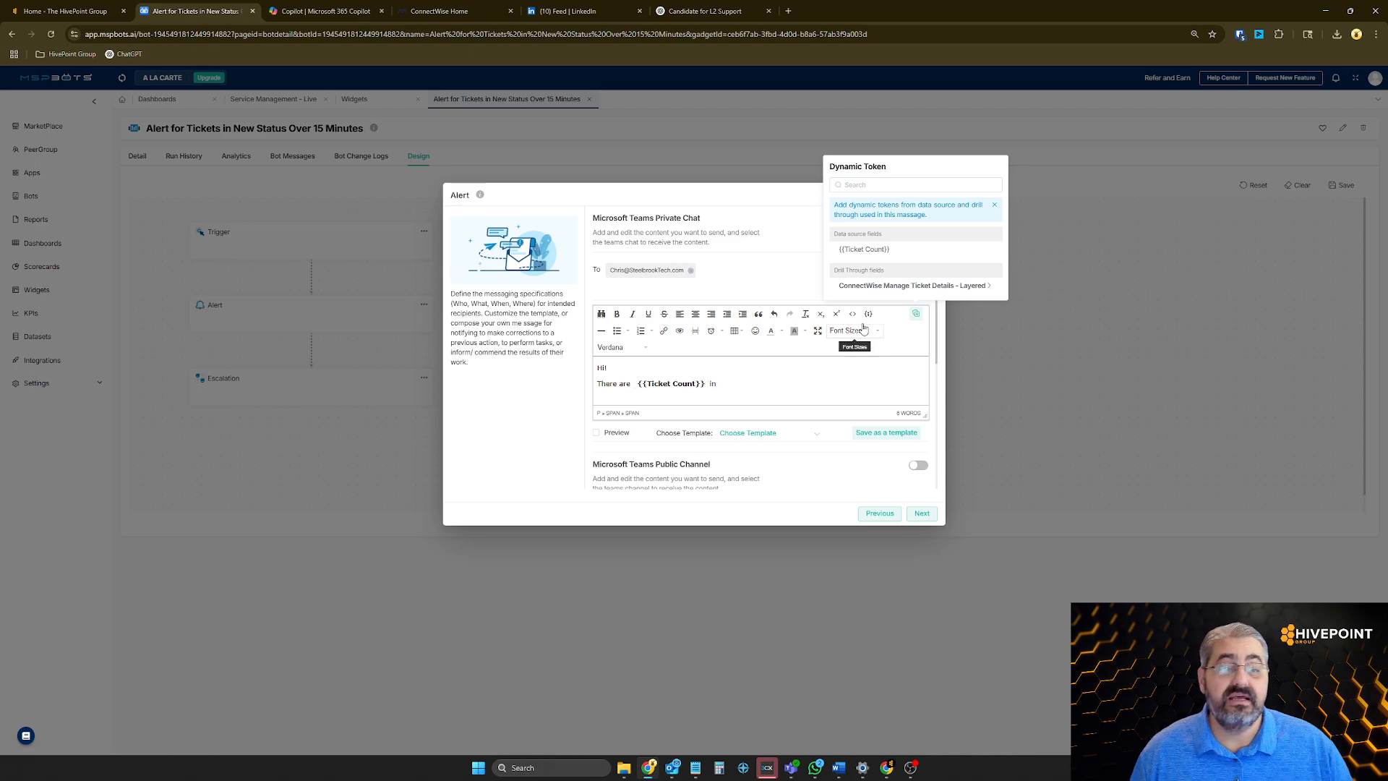
Step: Complete the sentence with the ConnectWise Manage Ticket Details - Layered {{Status}} token and the text "for over 15 minutes."
click(920, 285)
click(883, 238)
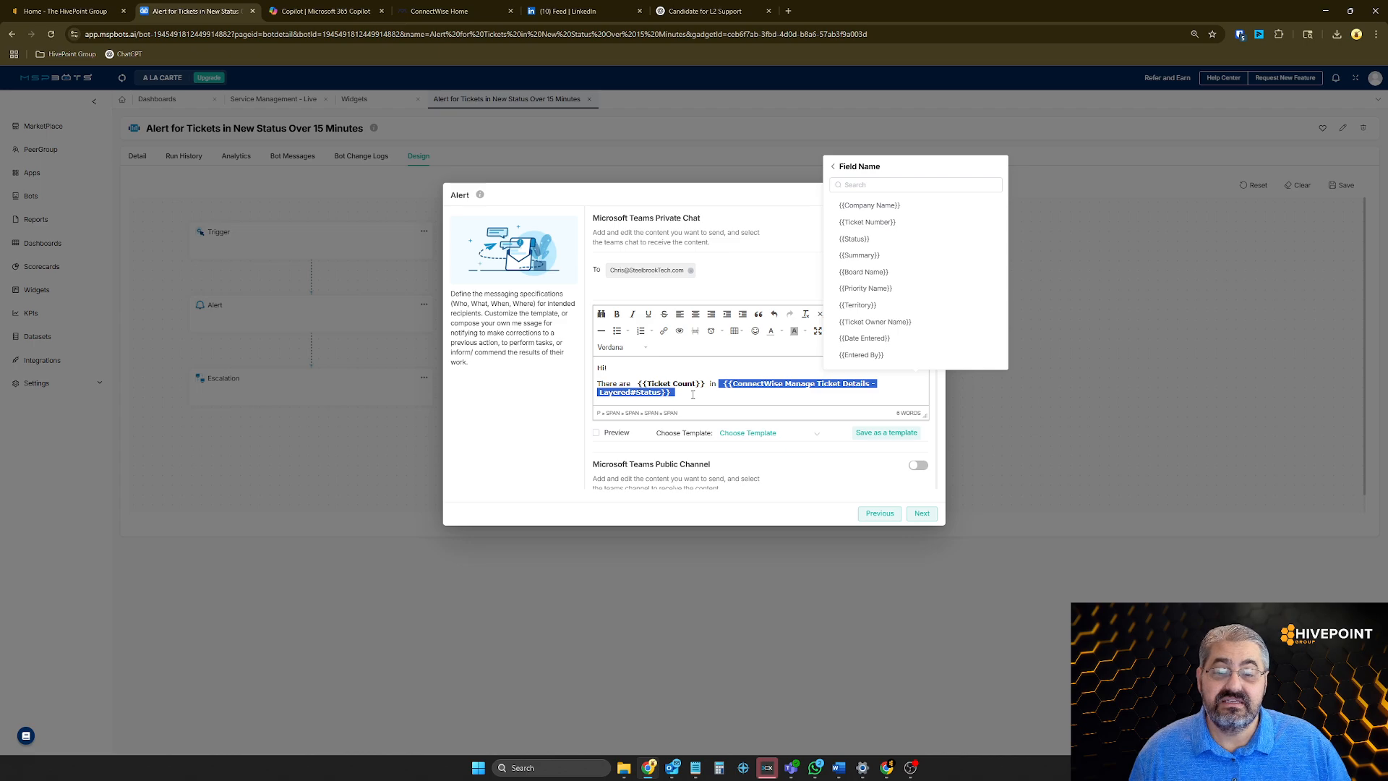
click(693, 394)
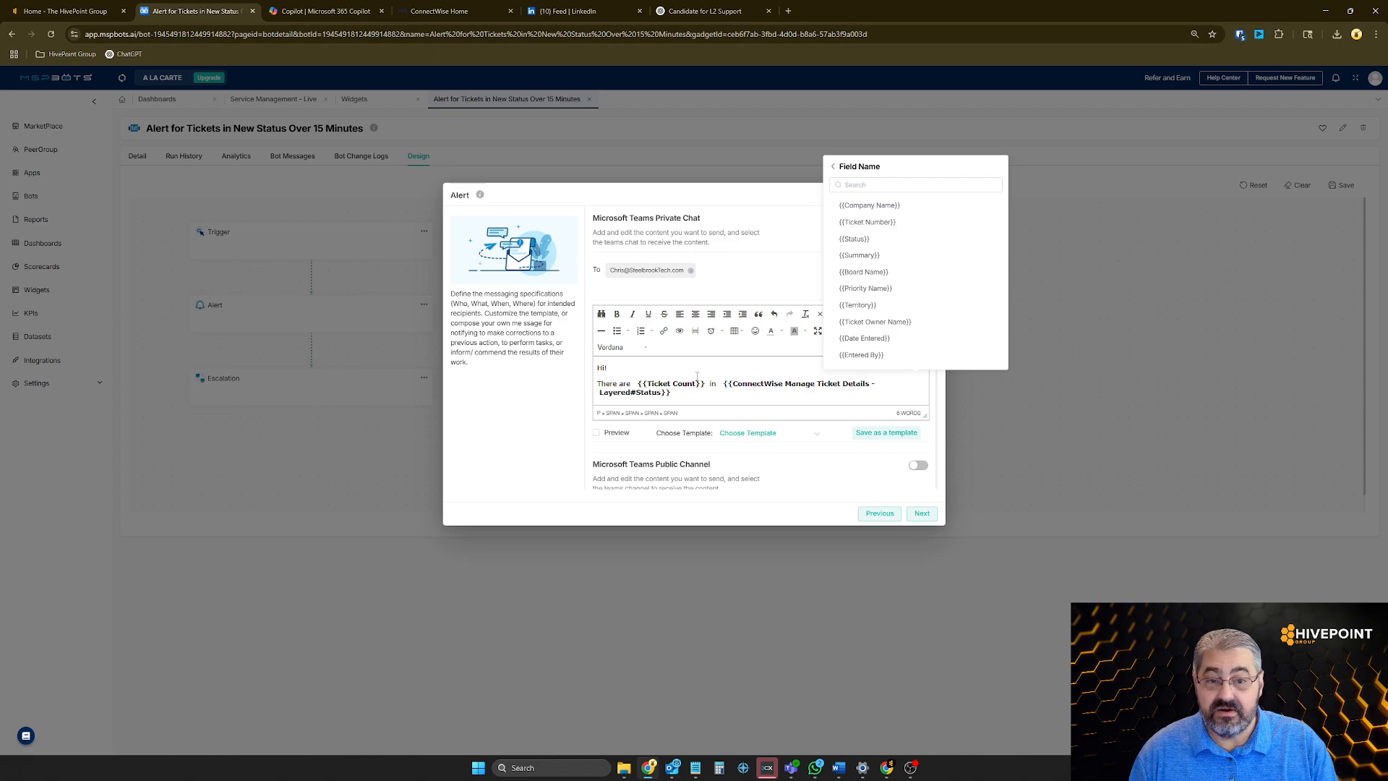
text(for)
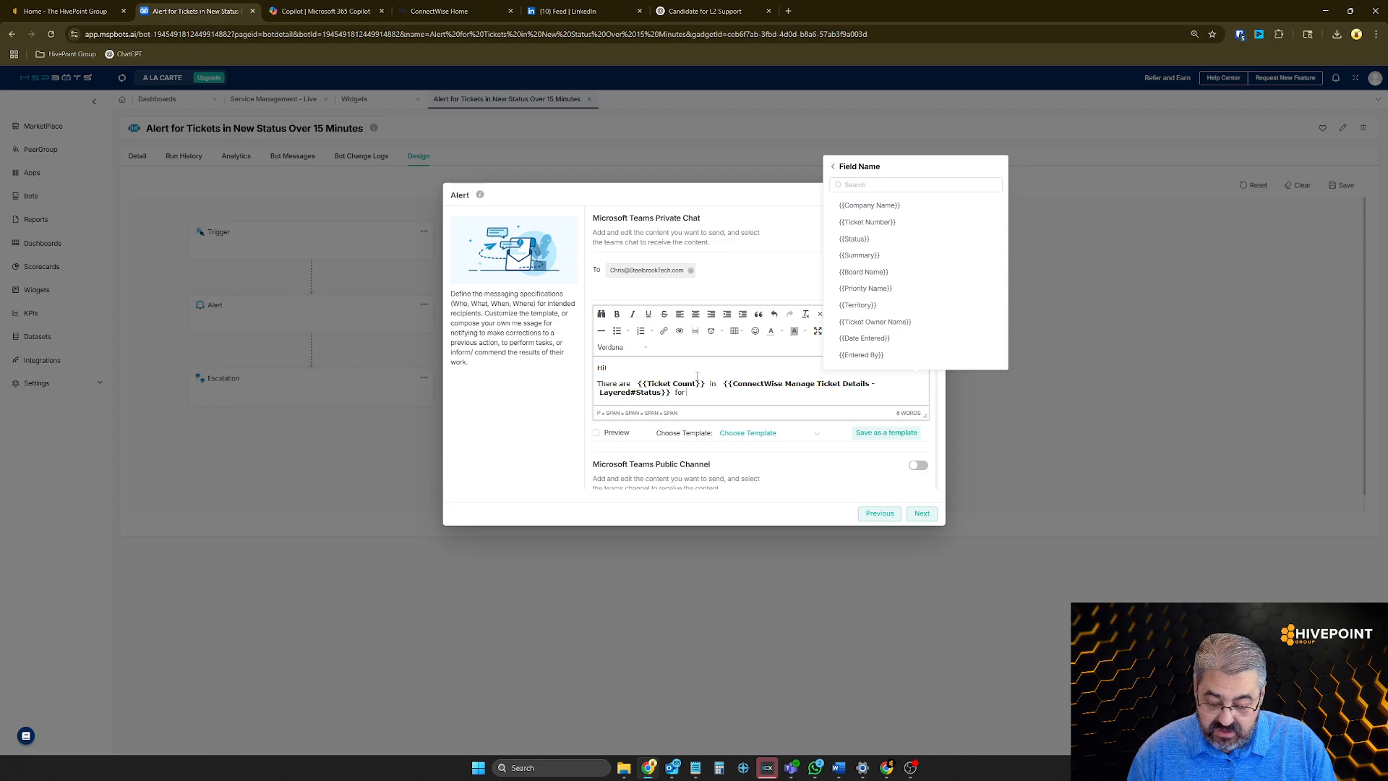
text( over 1)
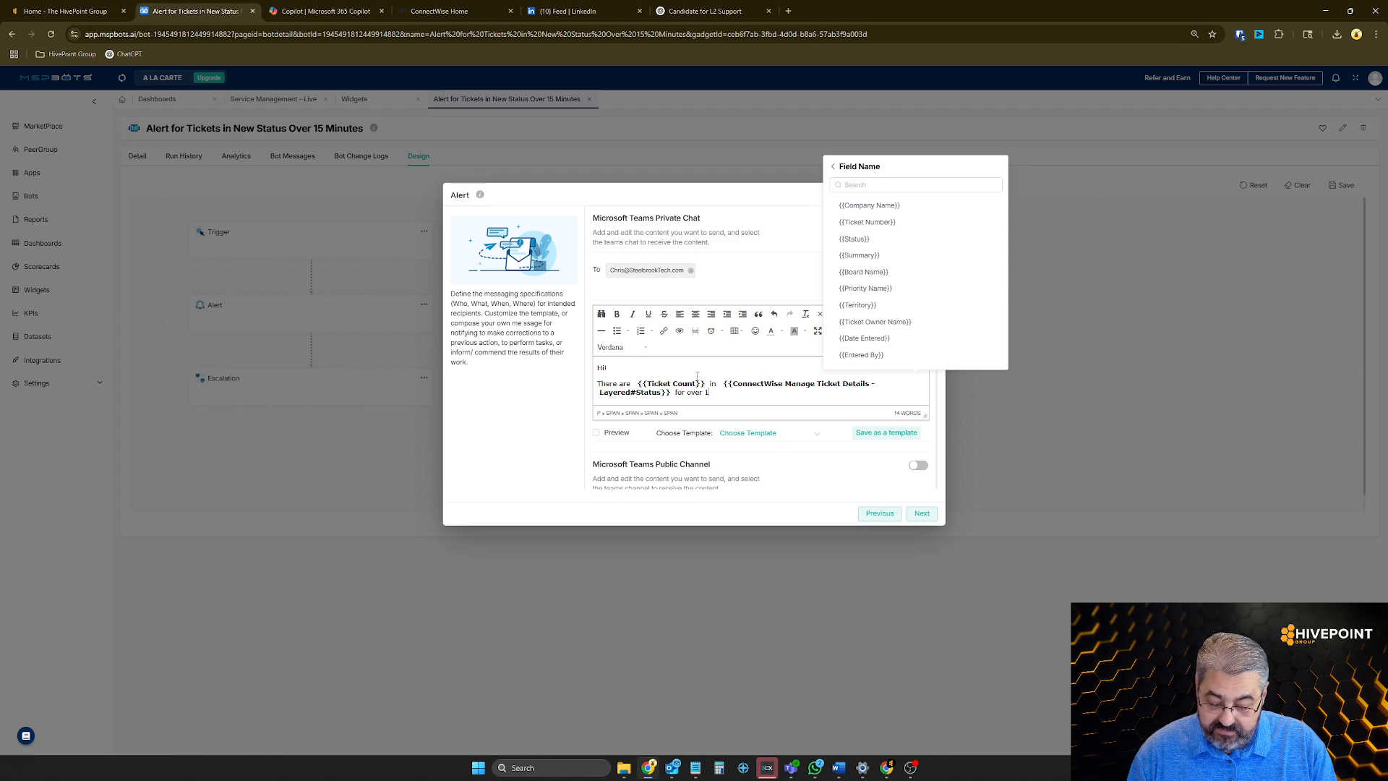
text(5 minutes.)
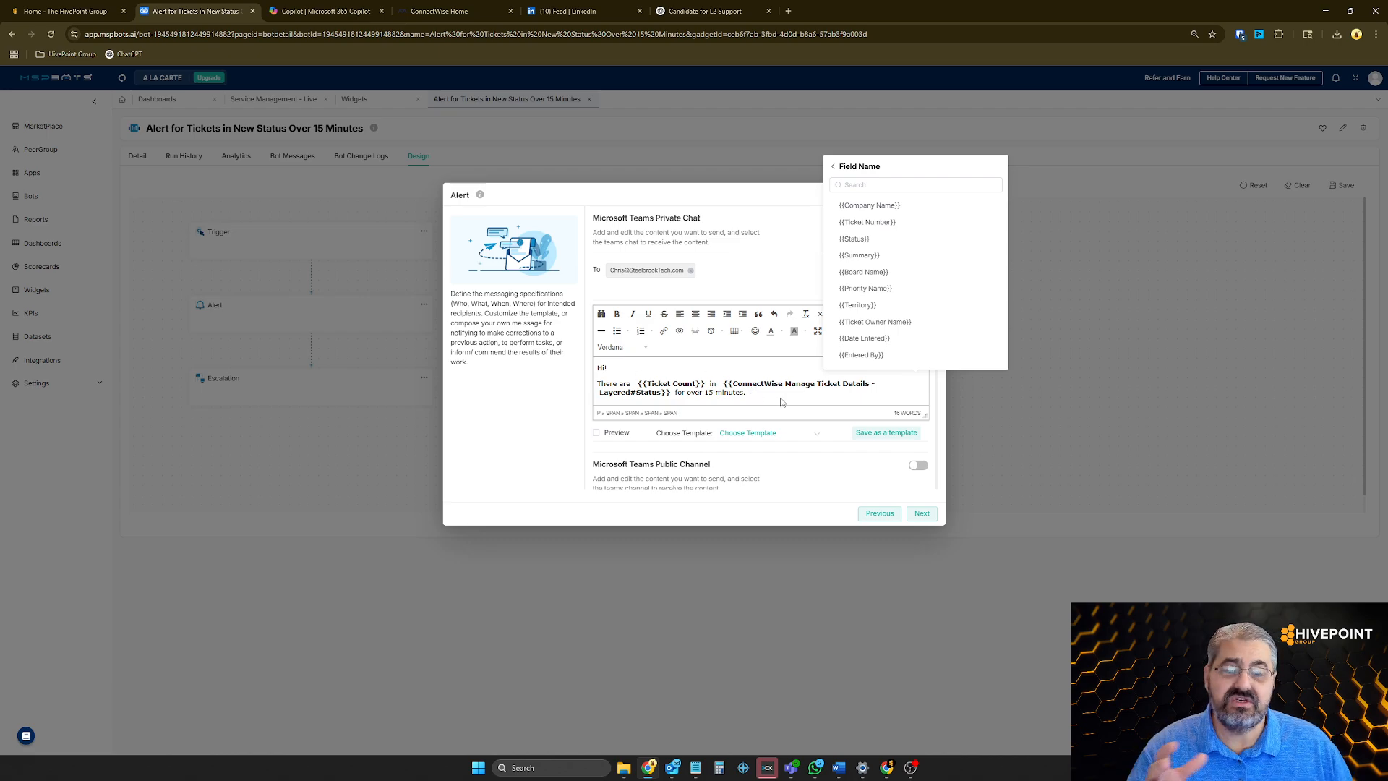
Step: Continue to the escalation settings and review the conditions and messages of Escalation Steps 1 and 2
click(818, 446)
scroll(799, 443, down, 2)
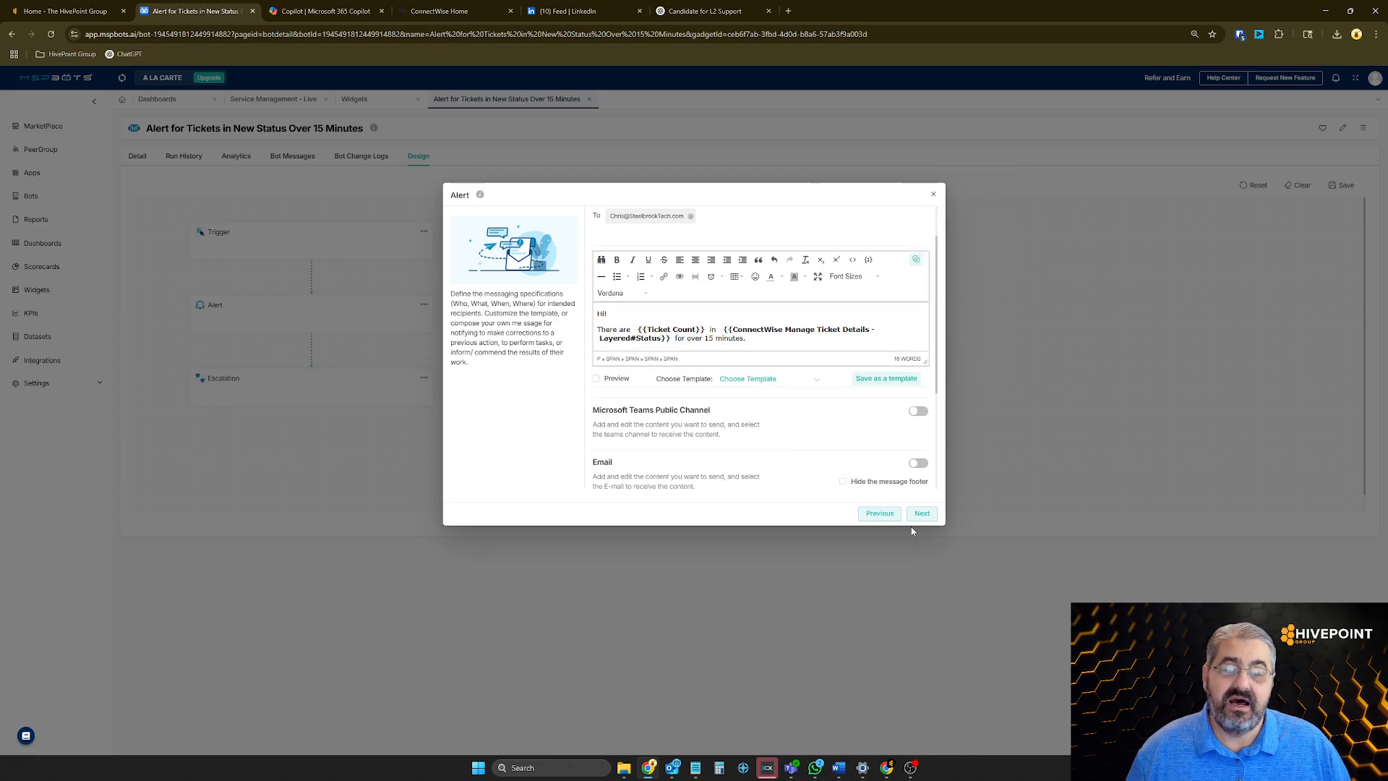
click(922, 512)
scroll(795, 325, down, 1)
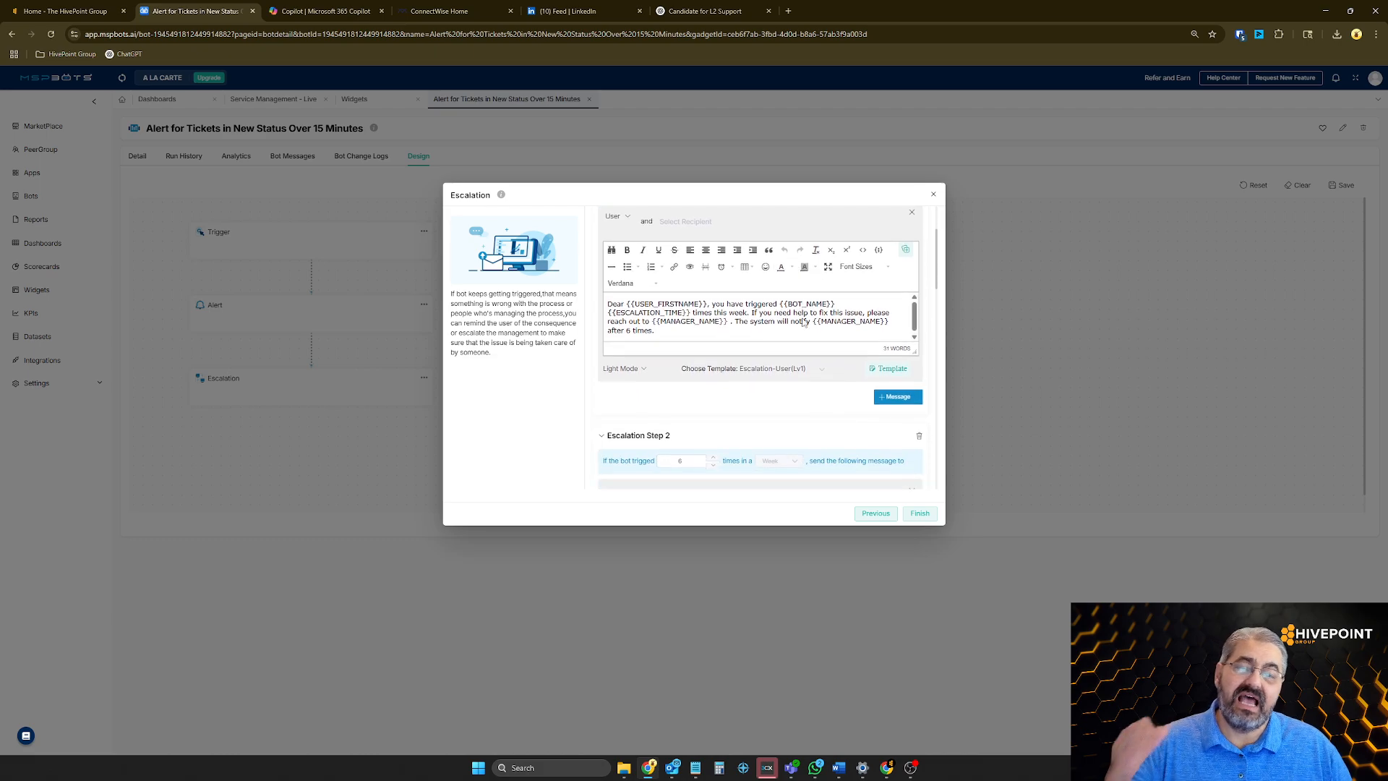
scroll(803, 325, up, 1)
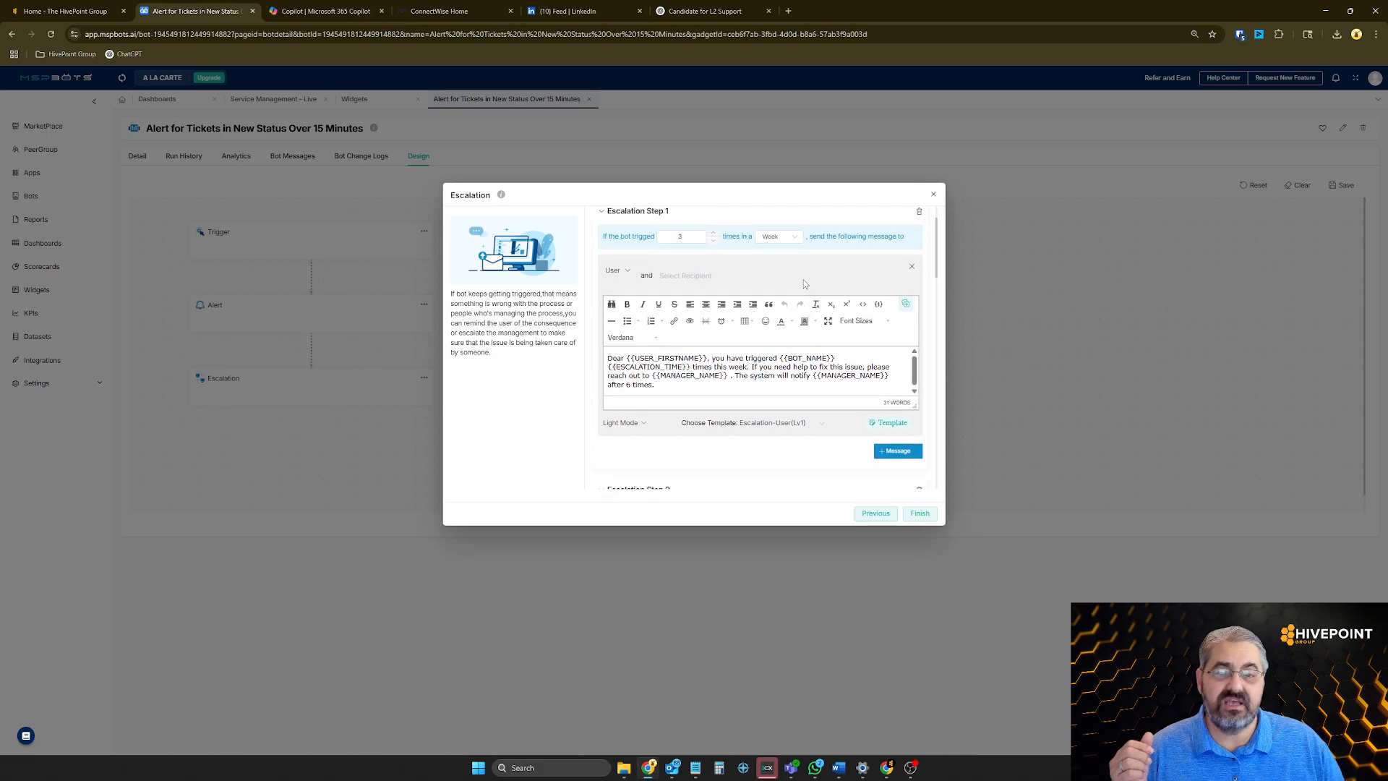
scroll(804, 284, down, 5)
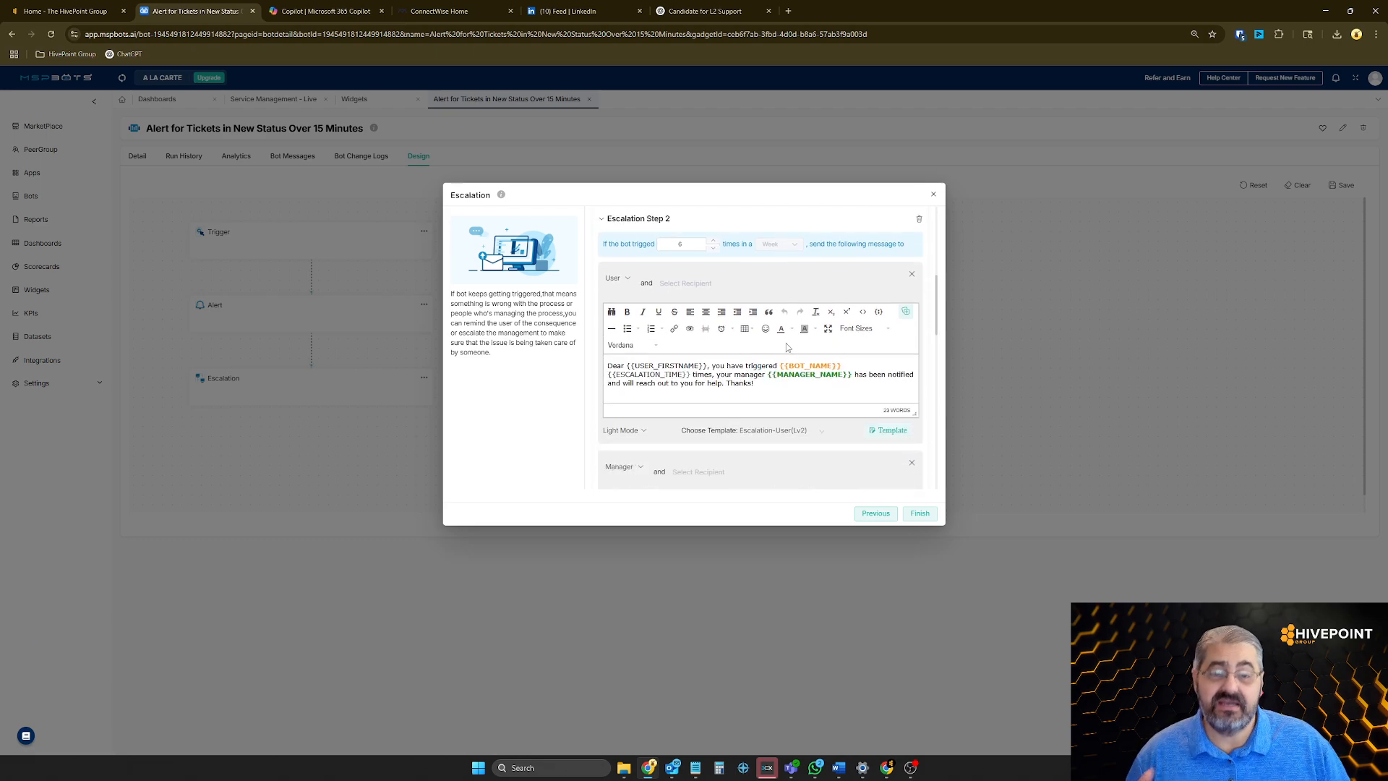
scroll(788, 347, down, 2)
scroll(787, 347, up, 2)
scroll(787, 347, down, 2)
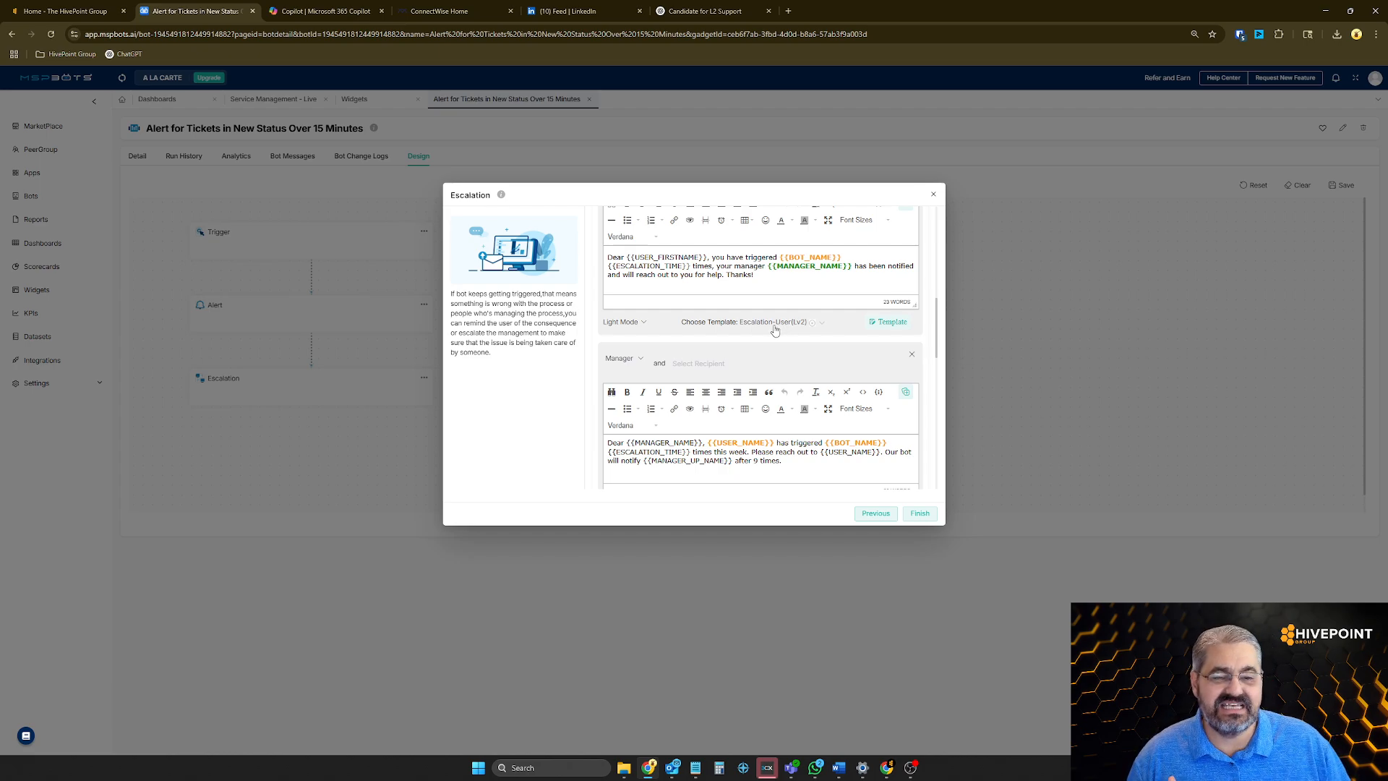
Step: Finish and save the bot's design, and enable its Trigger from the bot's details
click(919, 514)
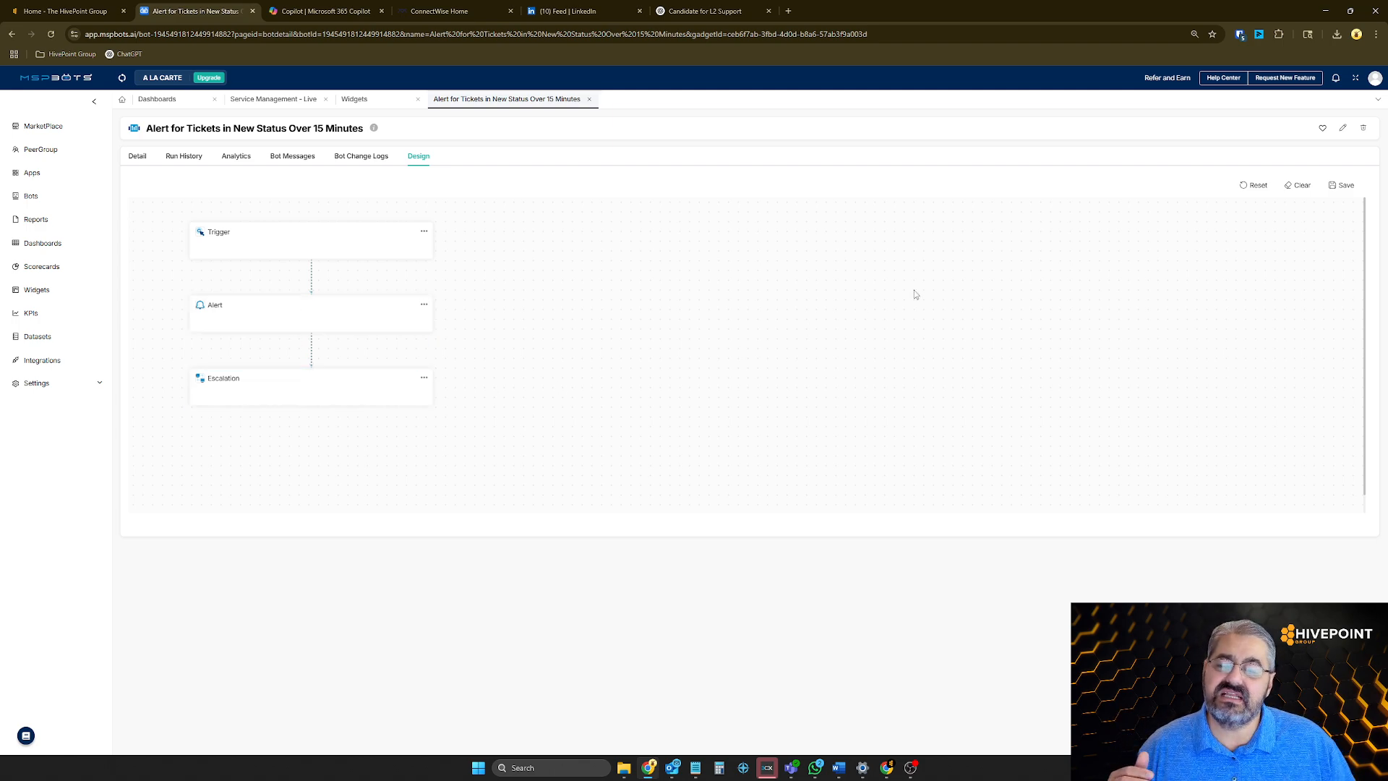
click(1343, 188)
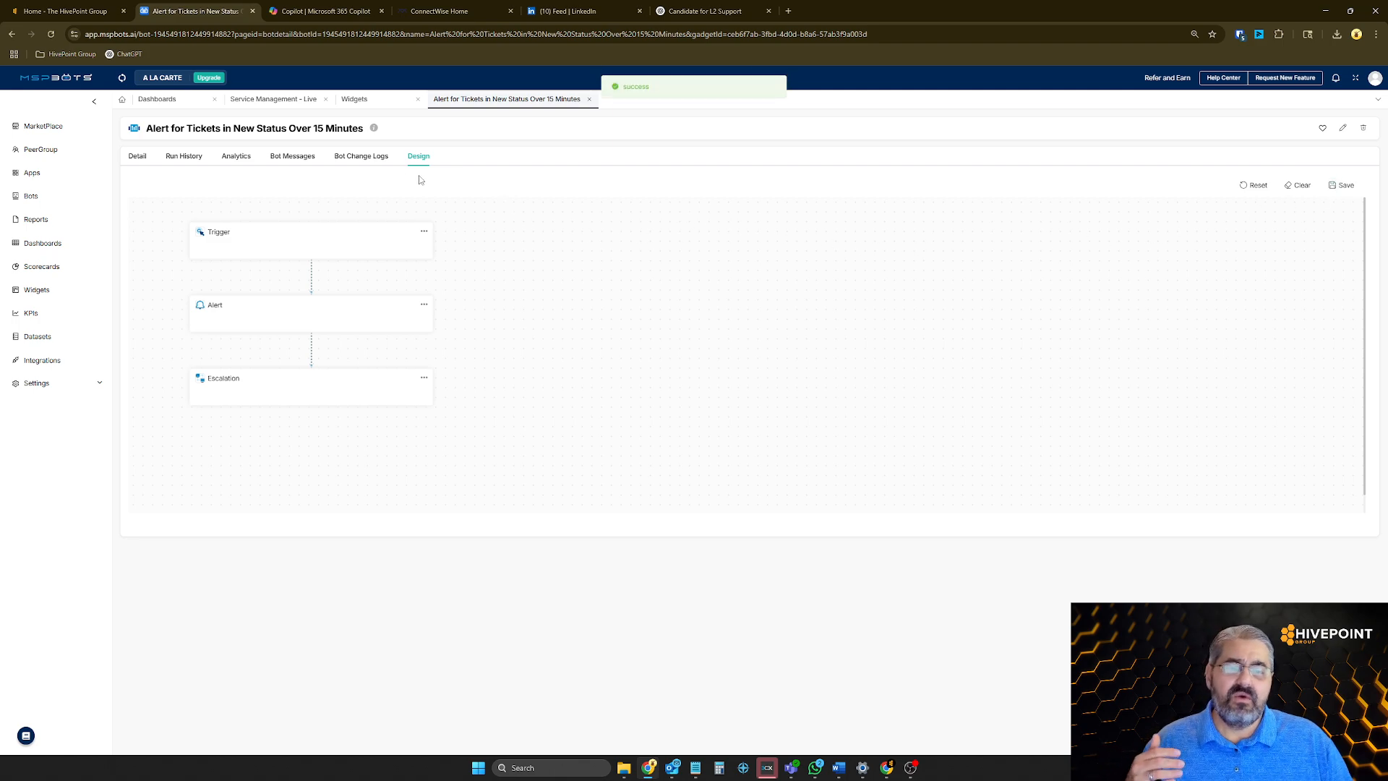
click(138, 157)
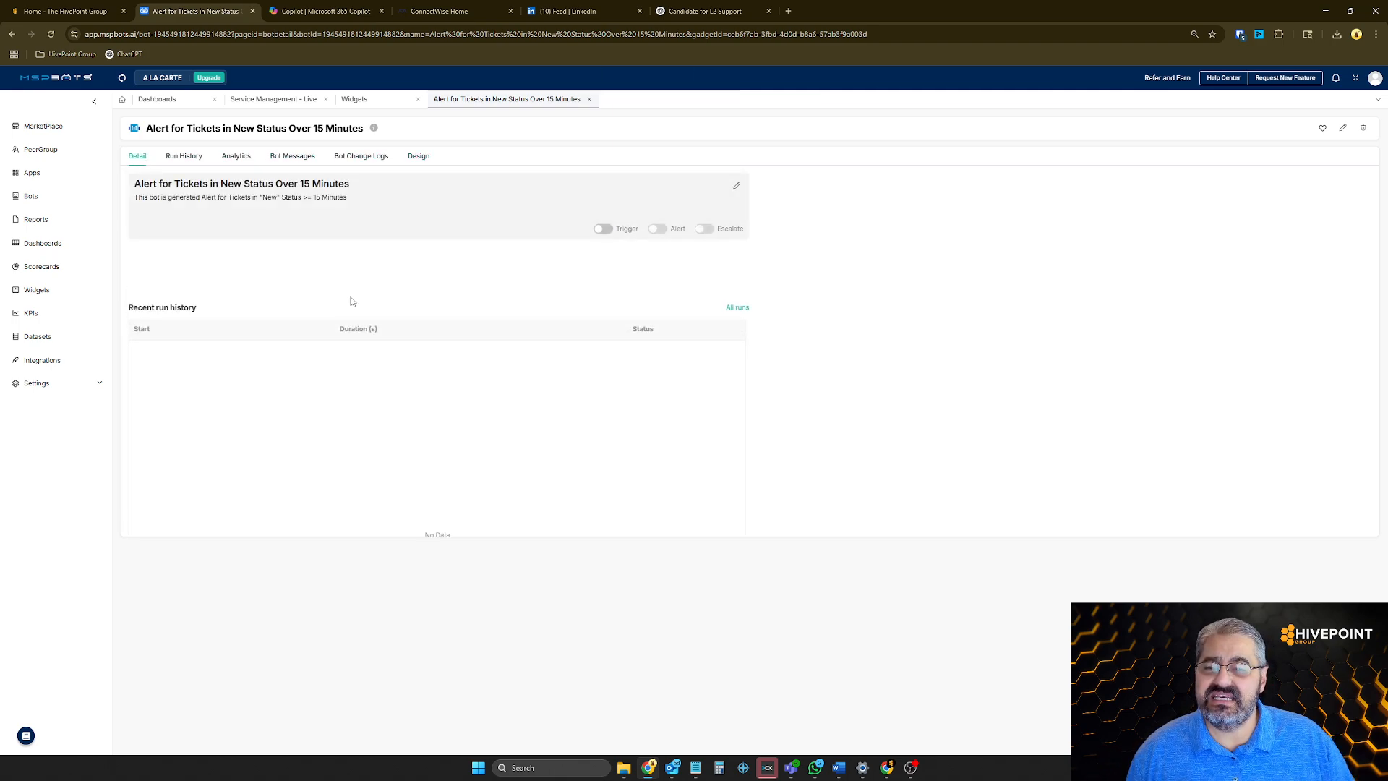
click(605, 229)
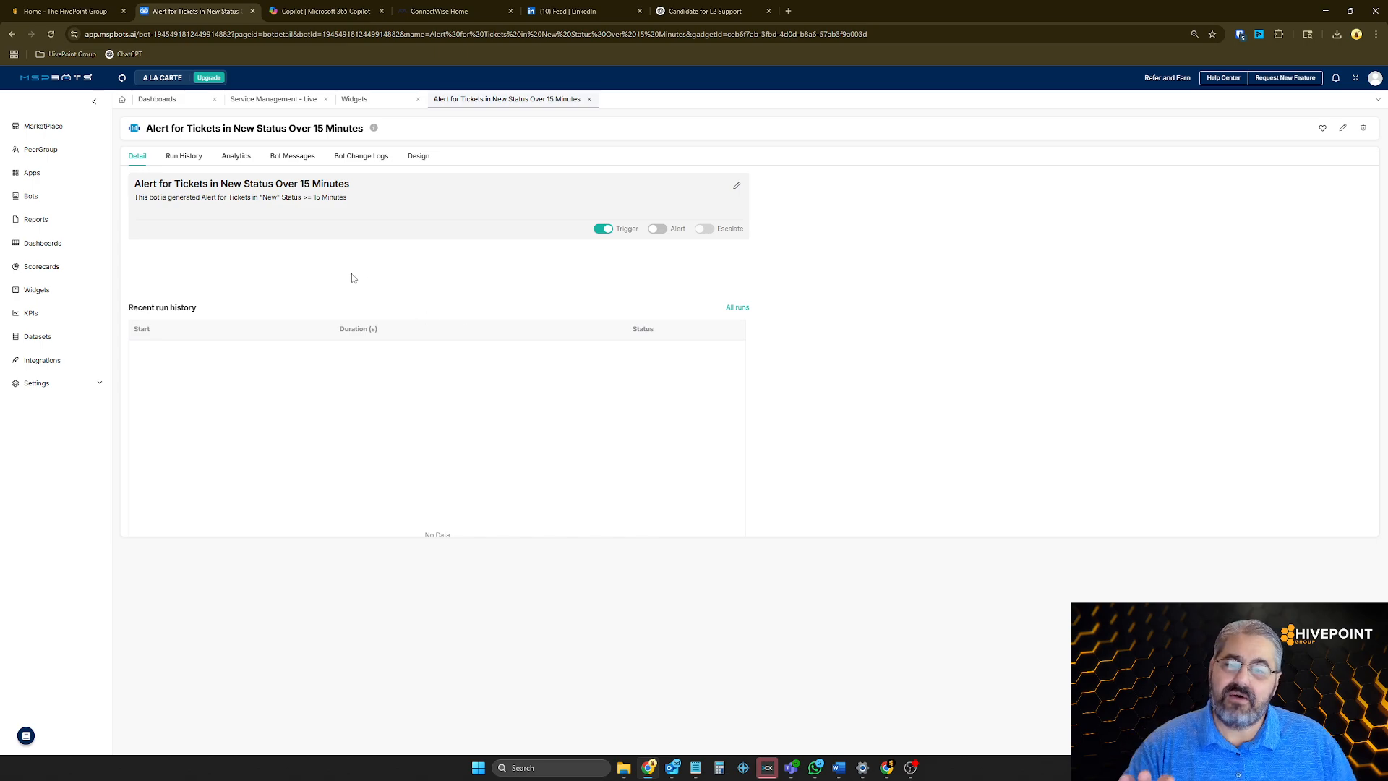
Step: Review the bot's run history, analytics and bot messages, and return to its details
click(180, 156)
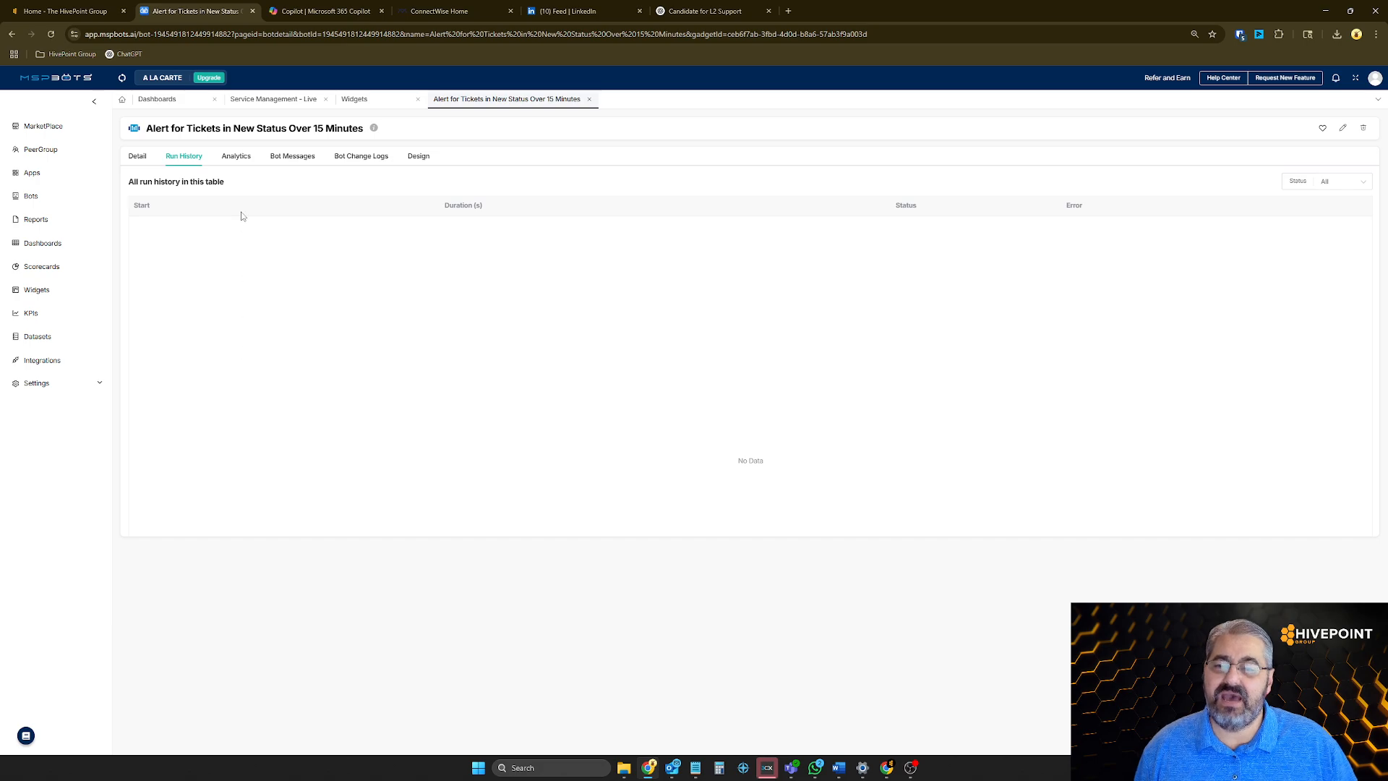
click(242, 159)
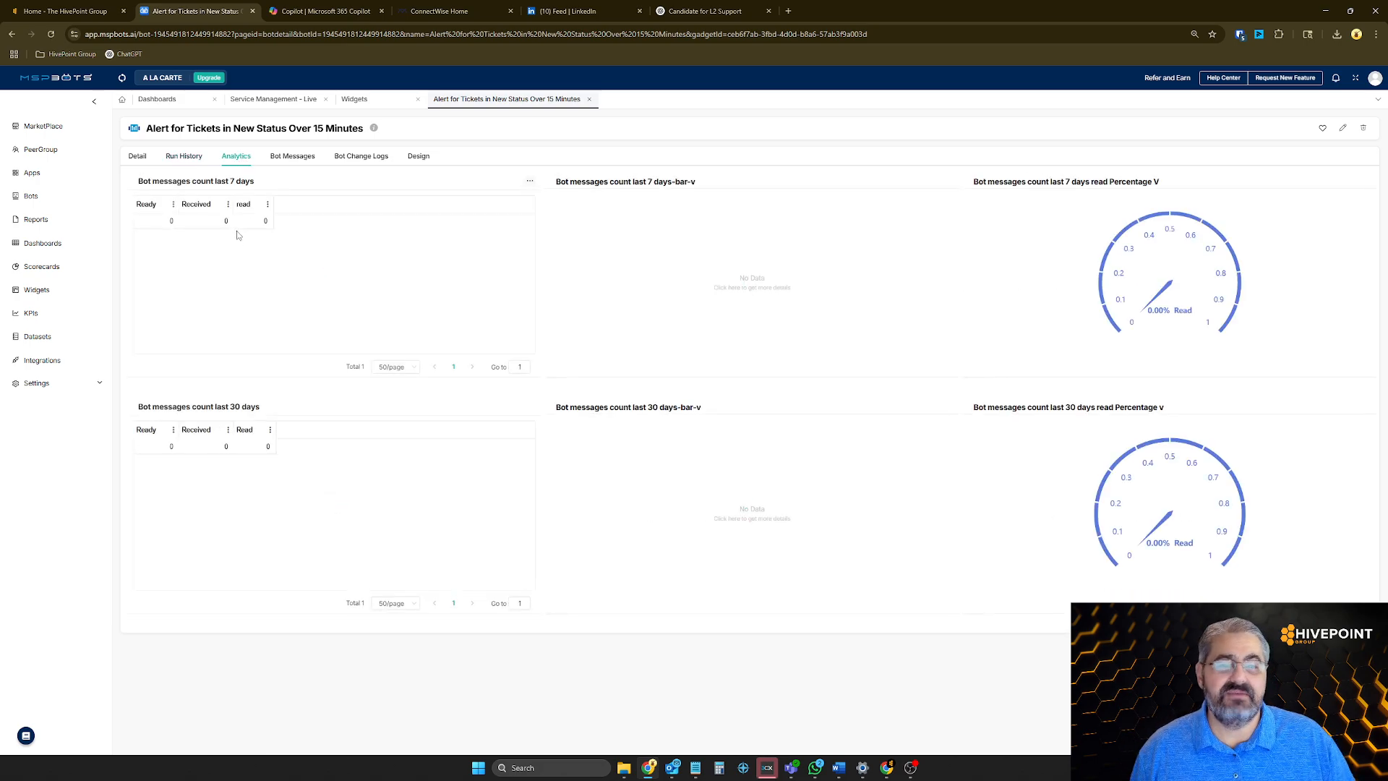
click(292, 160)
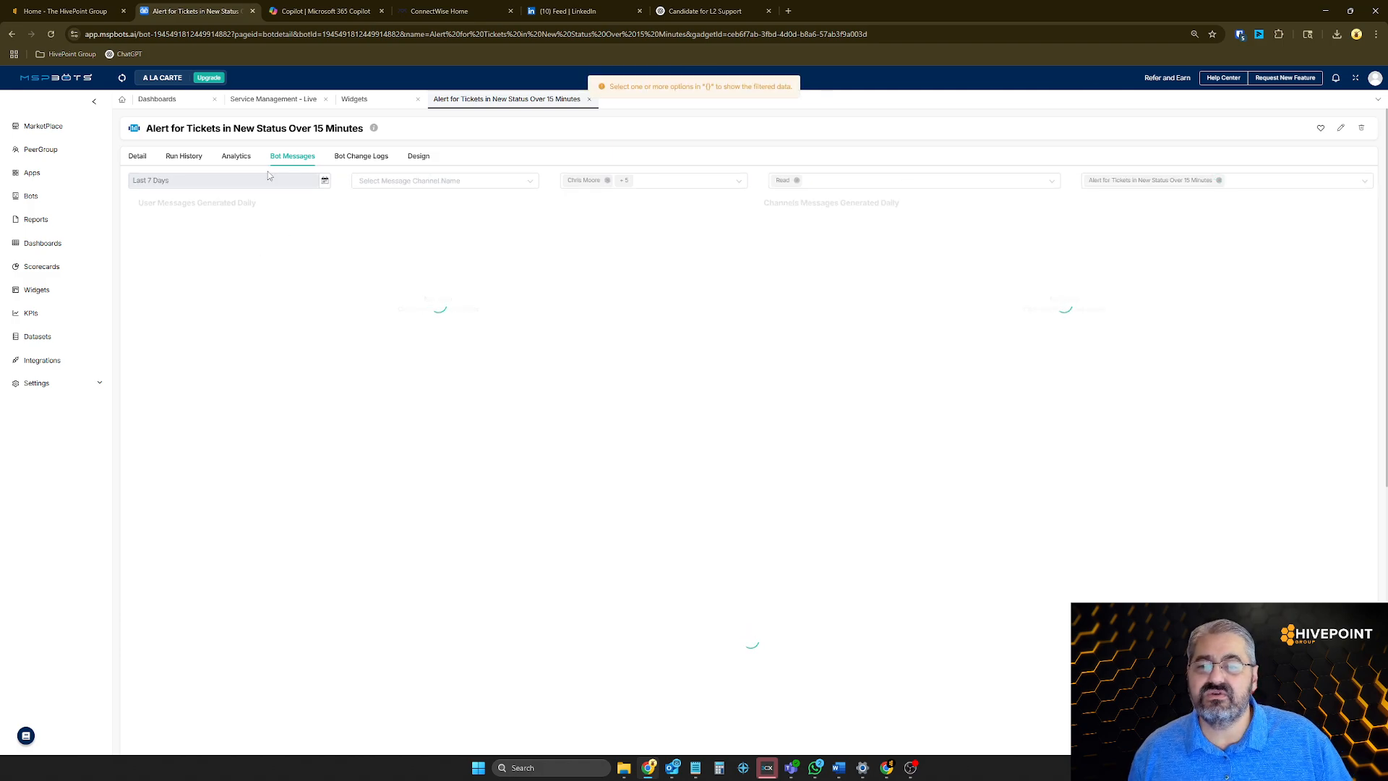
click(138, 158)
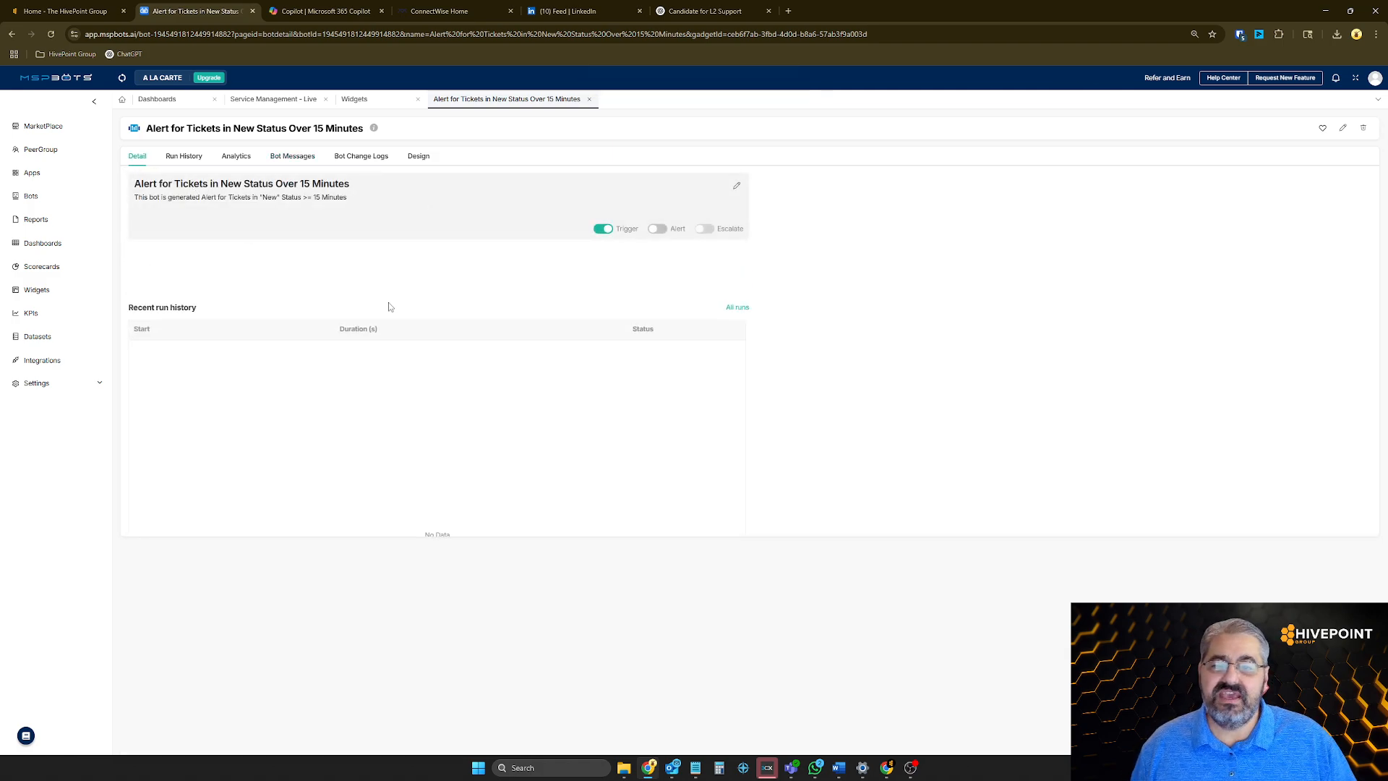